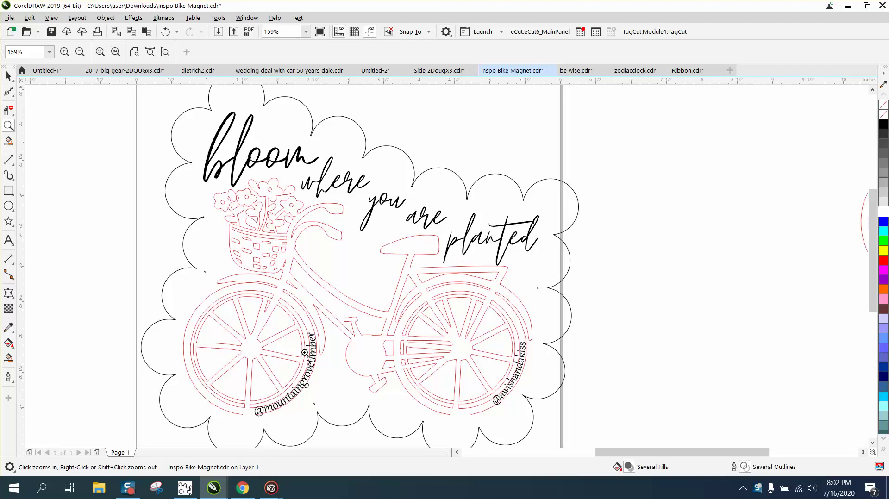
# Step: Ungroup all objects of the bicycle and lettering design that sits inside the scalloped border
pyautogui.click(345, 370)
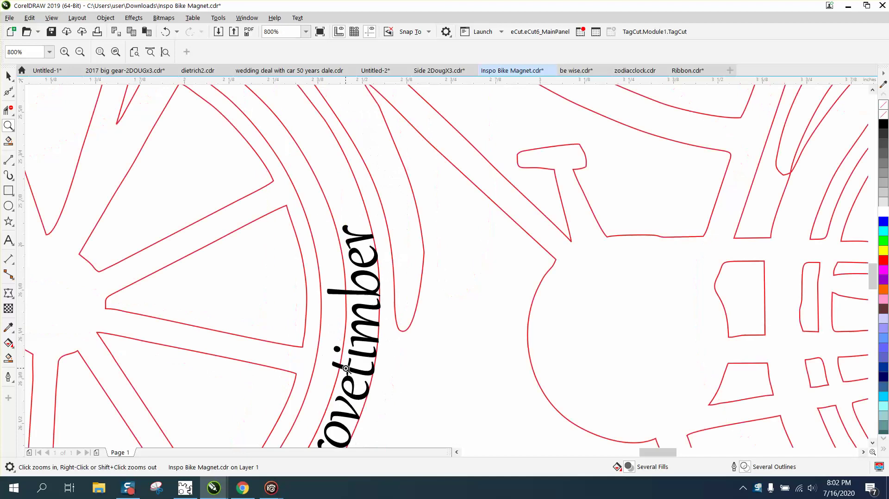
pyautogui.rightClick(346, 369)
pyautogui.rightClick(346, 369)
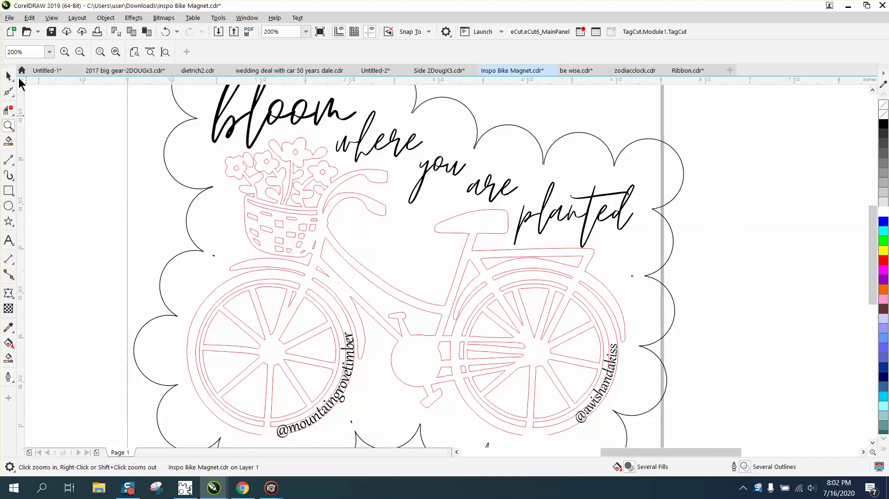
pyautogui.click(9, 76)
pyautogui.click(354, 199)
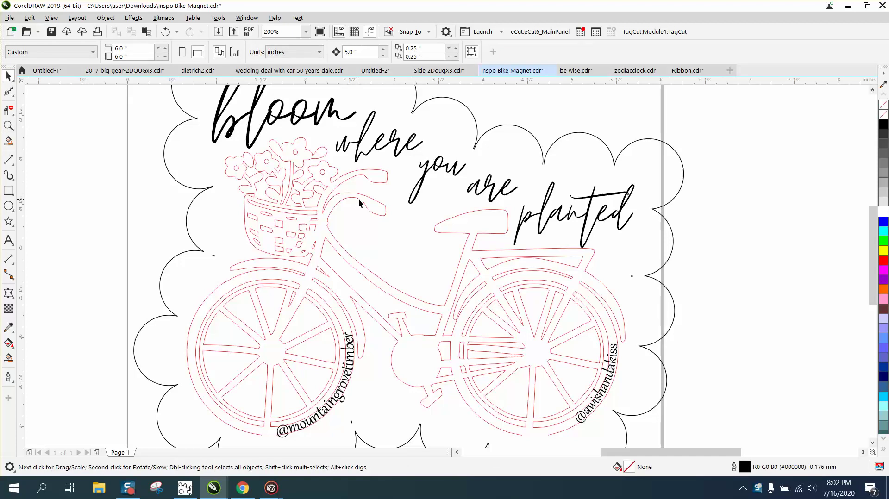
pyautogui.click(359, 199)
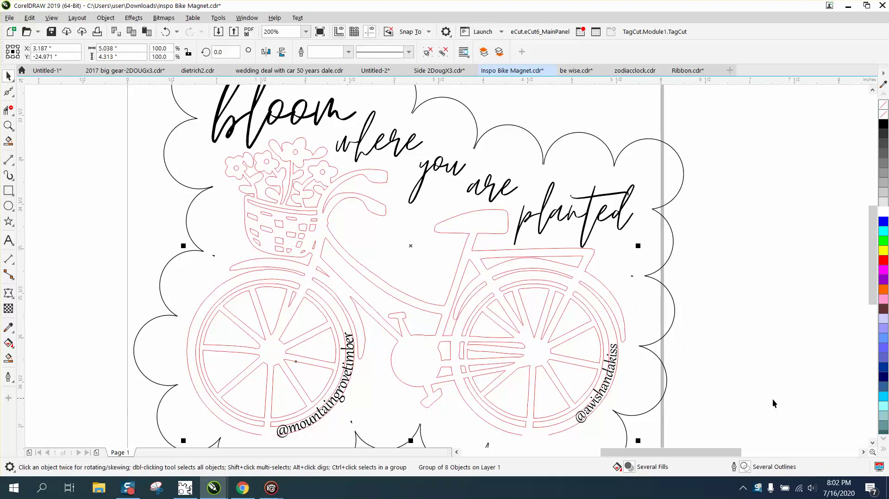
pyautogui.click(109, 18)
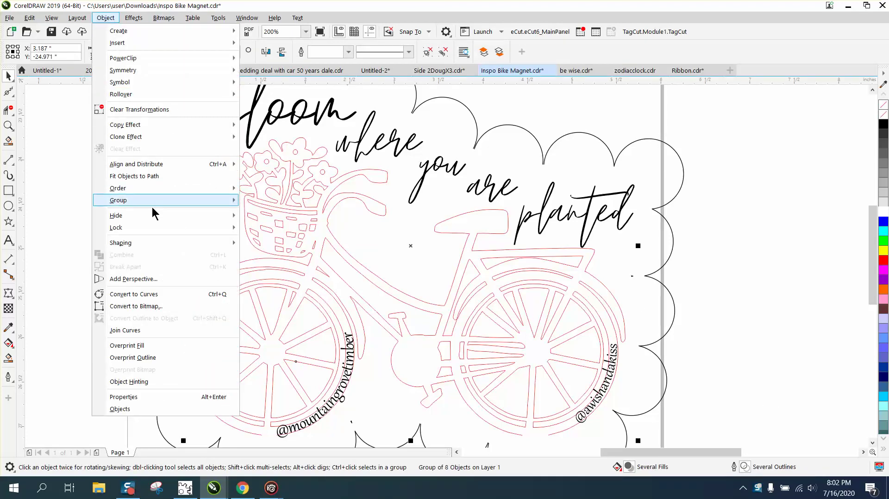
pyautogui.click(255, 212)
pyautogui.click(691, 215)
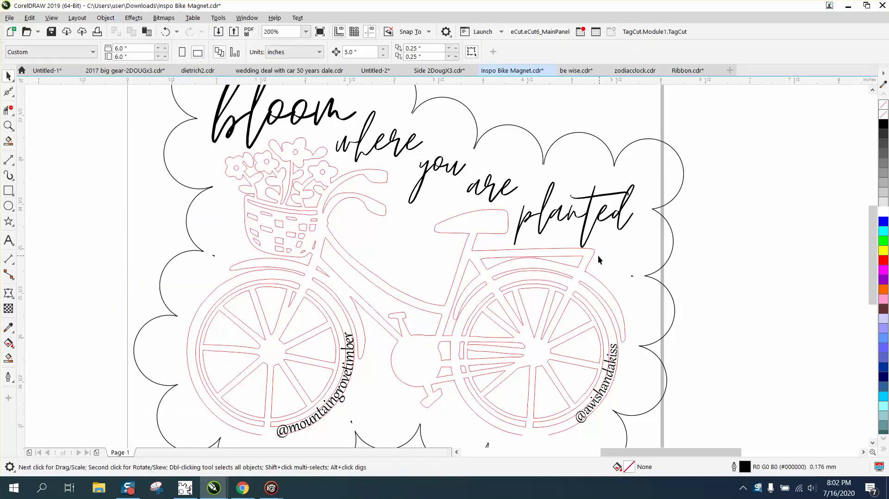
# Step: Set the outline colour of the bordered design's bicycle curve to pure red, R:255 G:0 B:0
pyautogui.click(592, 253)
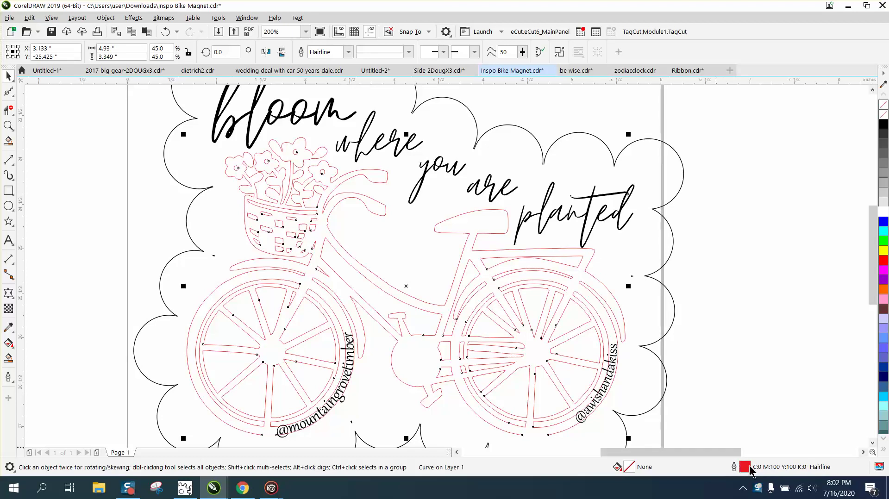
pyautogui.rightClick(883, 265)
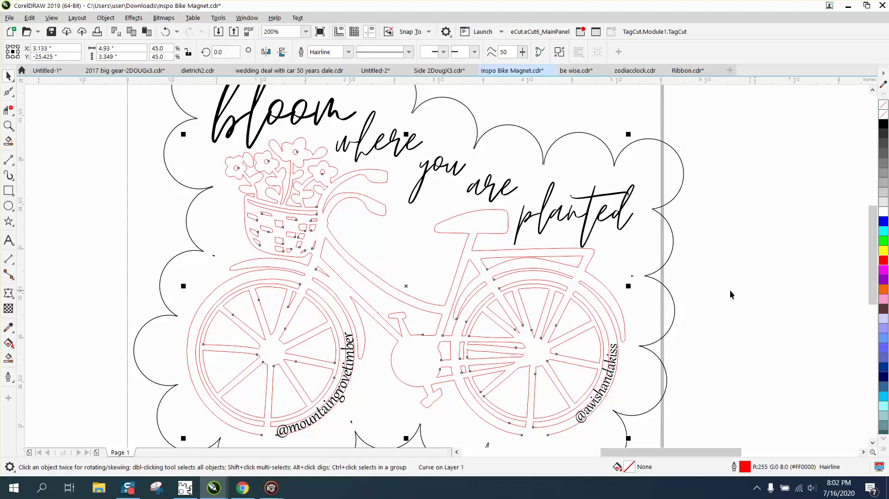
pyautogui.scroll(-2, 454, 255)
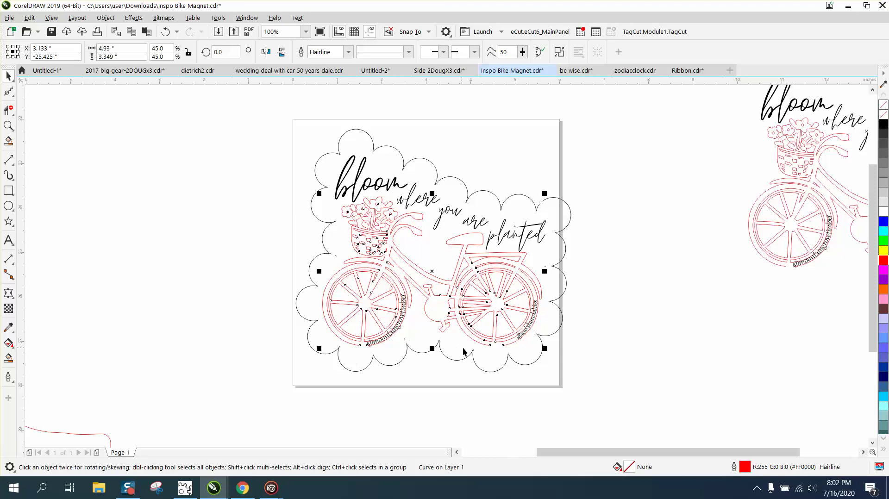
# Step: Examine the curved handle lettering on the rear wheel rim and the bicycle lines around it
pyautogui.click(8, 126)
pyautogui.moveTo(583, 349); pyautogui.dragTo(583, 349)
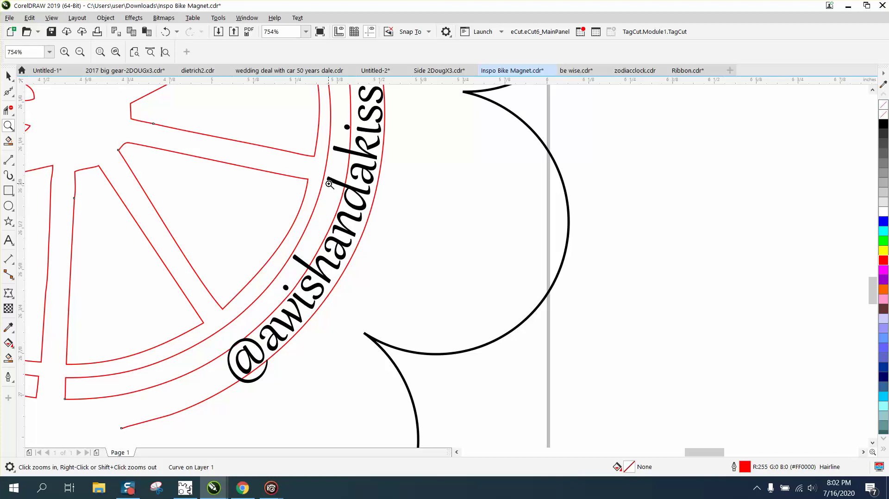
pyautogui.rightClick(330, 254)
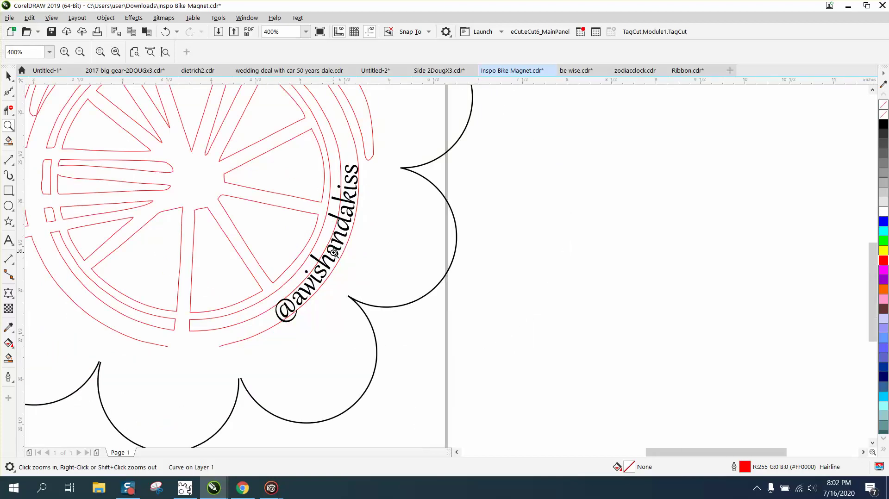
pyautogui.rightClick(333, 253)
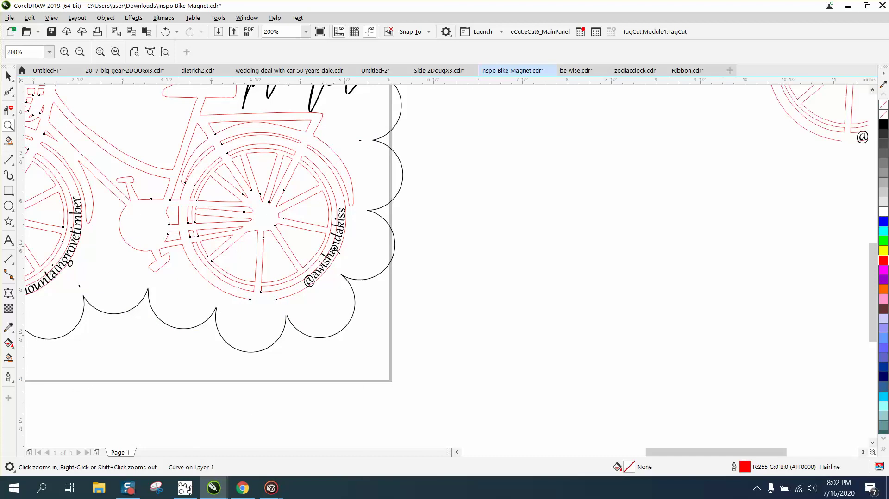
pyautogui.rightClick(334, 249)
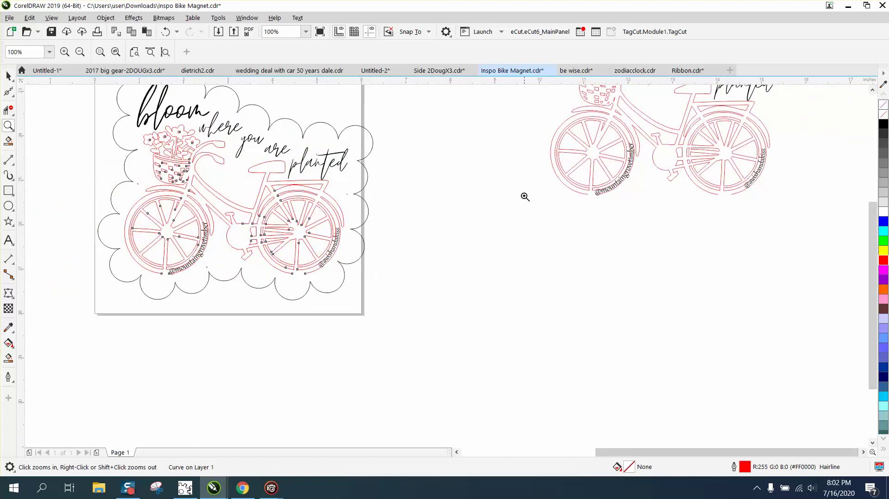
# Step: Select the spare copy of the bicycle design and reposition it in the empty area beside the page
pyautogui.rightClick(523, 230)
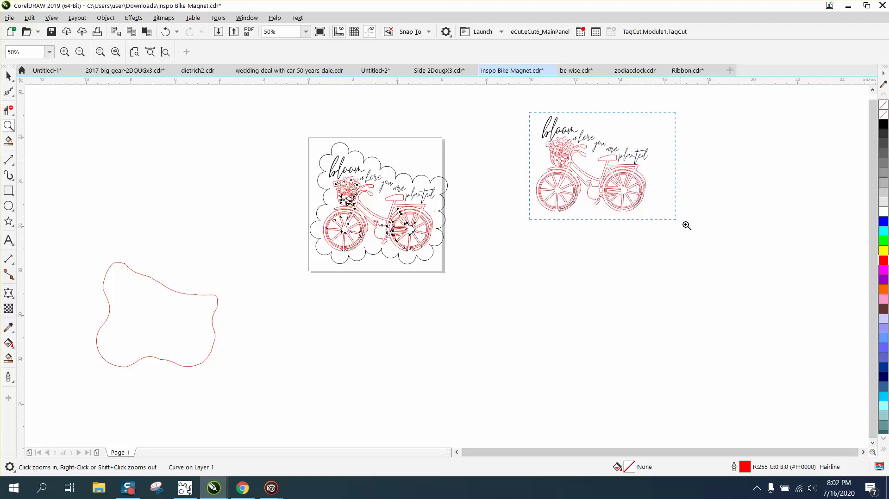
pyautogui.moveTo(686, 225); pyautogui.dragTo(689, 227)
pyautogui.click(13, 80)
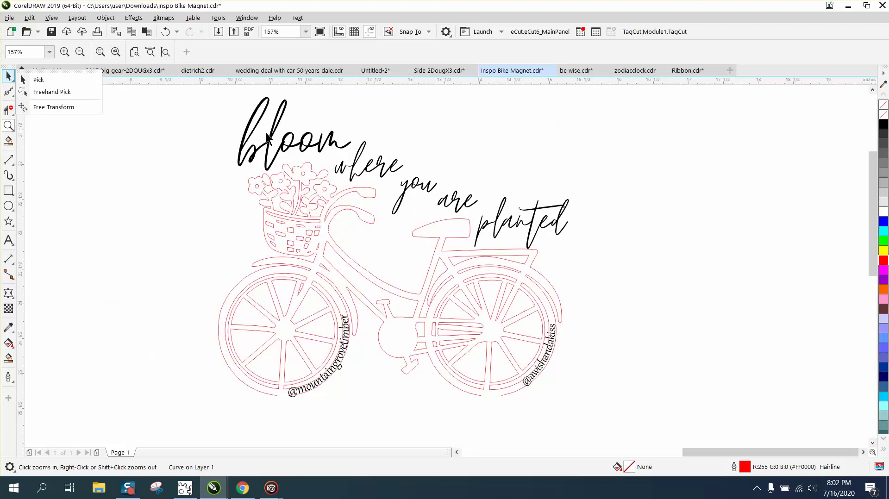
pyautogui.click(270, 133)
pyautogui.click(9, 76)
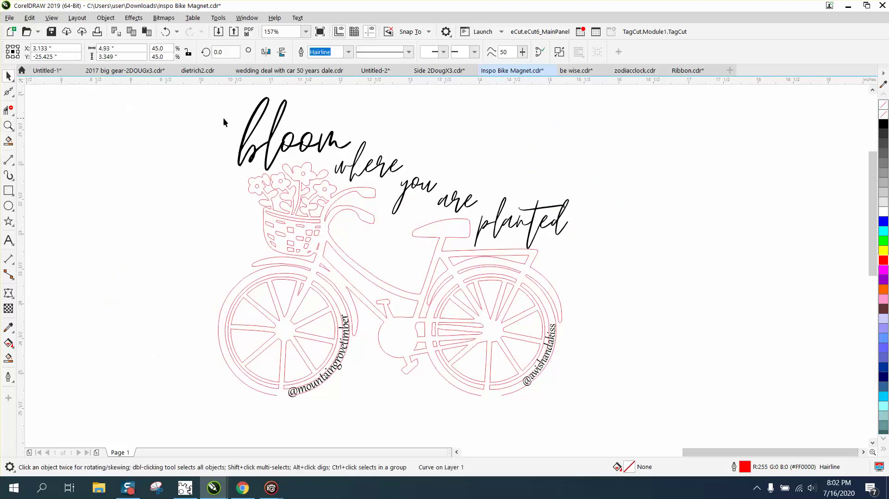
pyautogui.click(273, 134)
pyautogui.moveTo(298, 140); pyautogui.dragTo(371, 155)
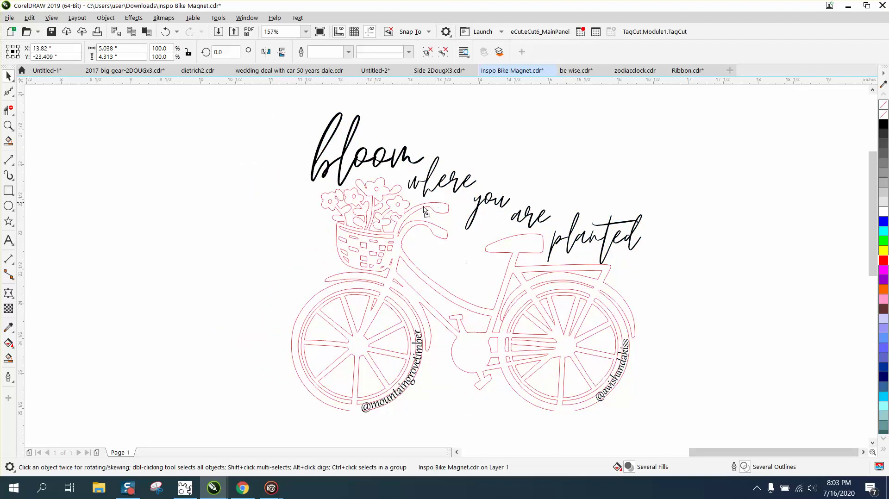
pyautogui.moveTo(425, 198); pyautogui.dragTo(282, 205)
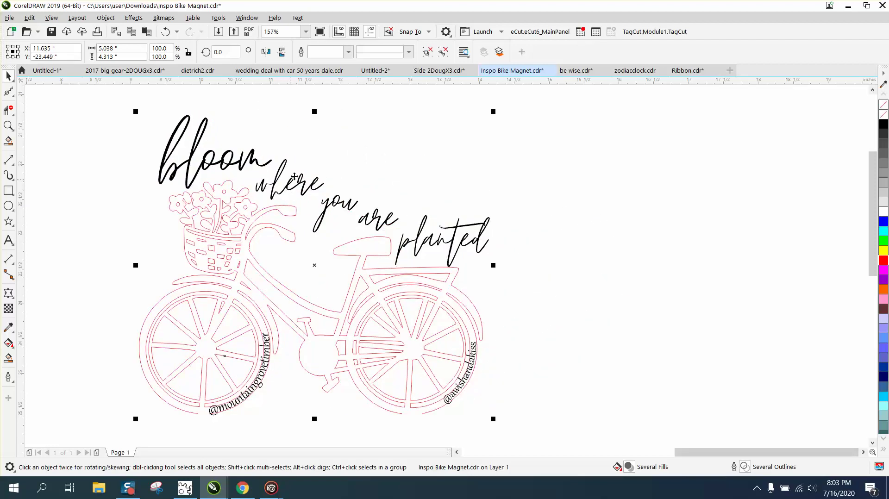
# Step: Apply a one-step outside contour with a 1.0 inch offset around the copied bicycle design
pyautogui.click(137, 18)
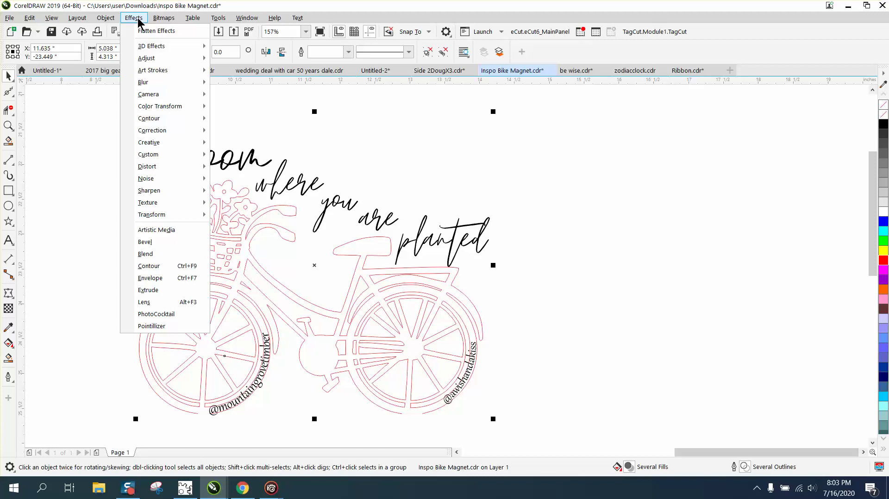
pyautogui.click(148, 267)
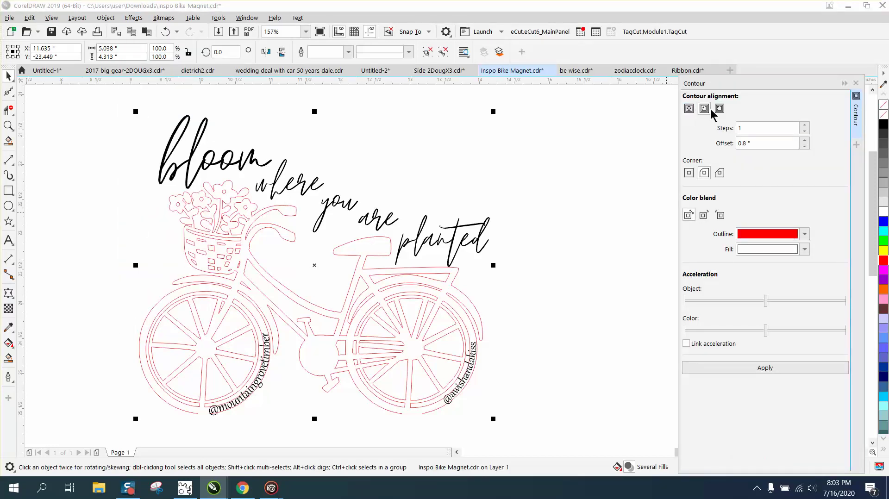
pyautogui.click(720, 109)
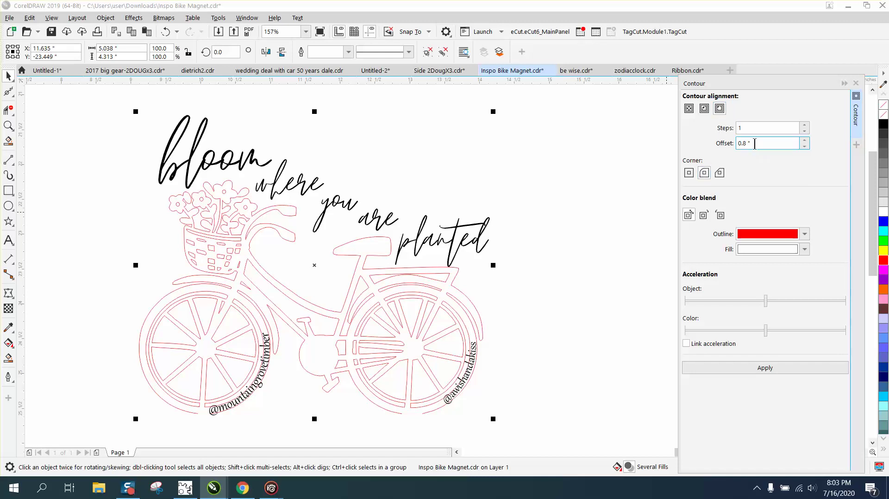
pyautogui.moveTo(751, 143); pyautogui.dragTo(718, 144)
pyautogui.write('1')
pyautogui.click(763, 368)
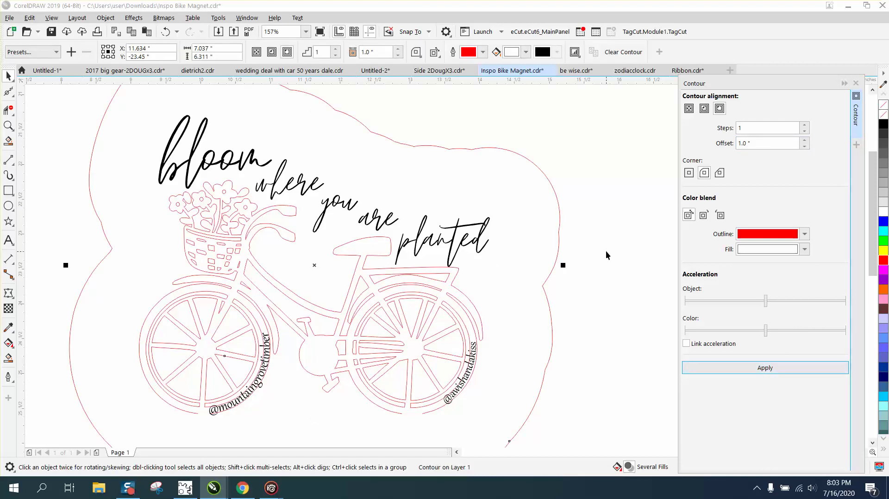
pyautogui.scroll(-3, 605, 246)
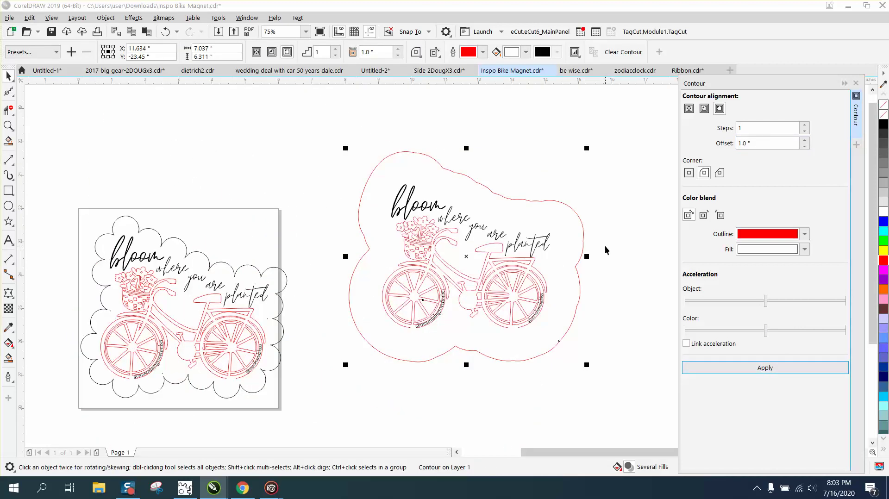
# Step: Break the contour apart from the copied bicycle design and clear the selection
pyautogui.click(7, 77)
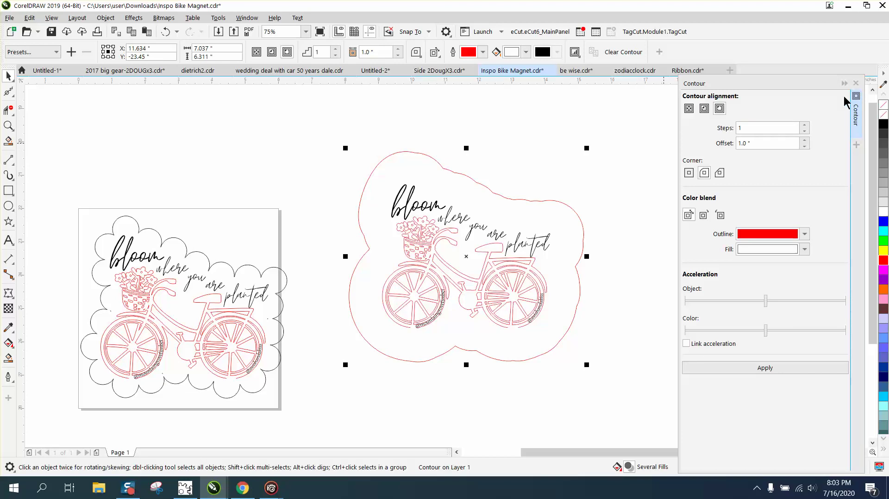
pyautogui.click(106, 18)
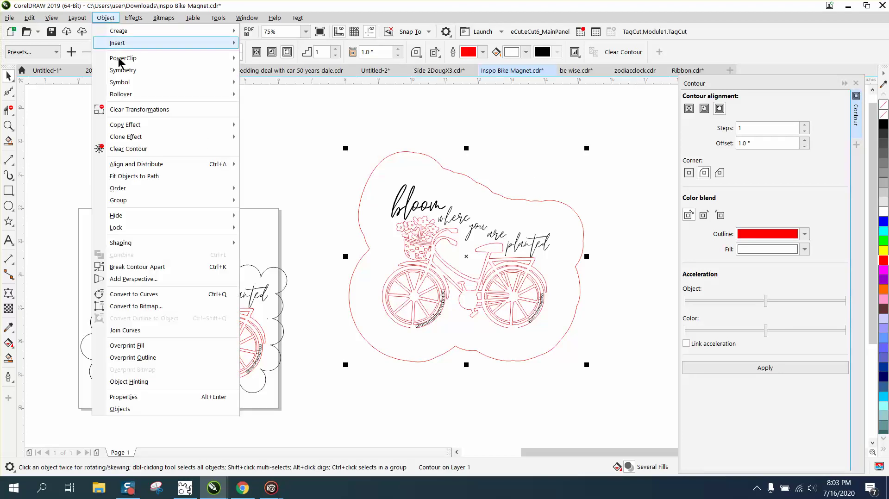
pyautogui.click(139, 267)
pyautogui.click(236, 154)
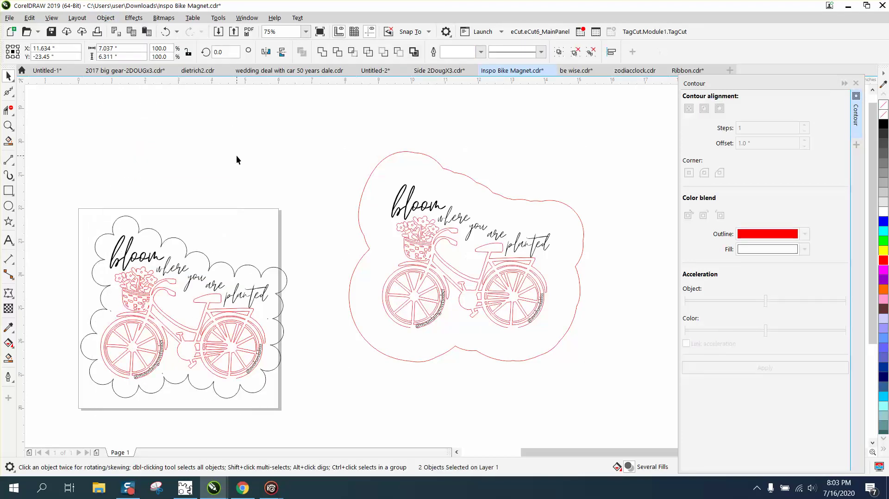
# Step: Try a one-step inside contour with a 0.8 inch offset on the outer outline and undo it, keeping the contour settings
pyautogui.click(449, 171)
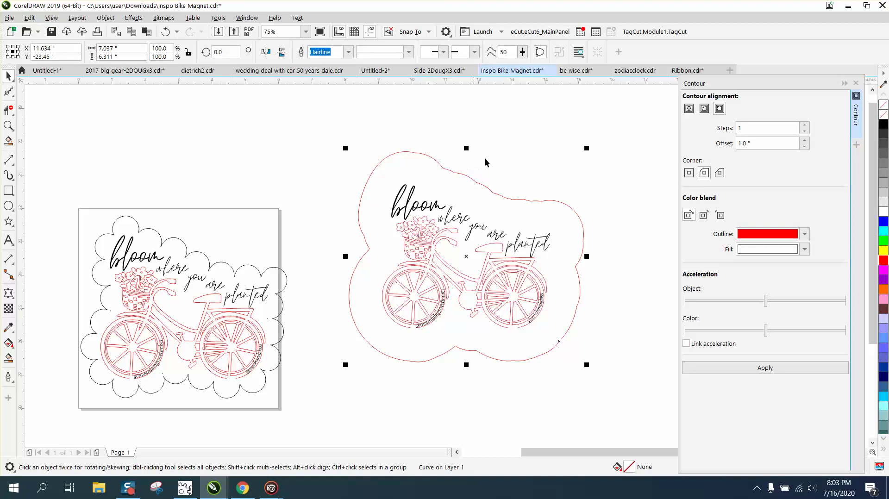
pyautogui.click(742, 128)
pyautogui.click(752, 143)
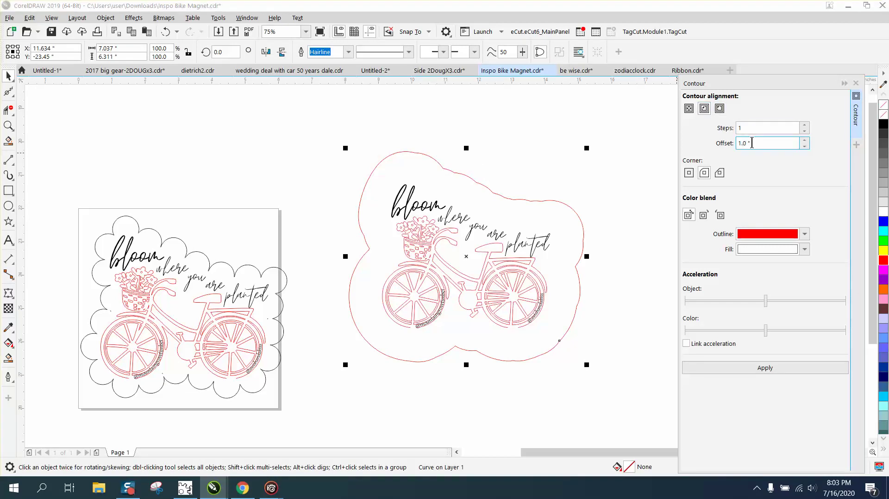
pyautogui.moveTo(746, 144); pyautogui.dragTo(718, 147)
pyautogui.press('BackSpace')
pyautogui.click(764, 368)
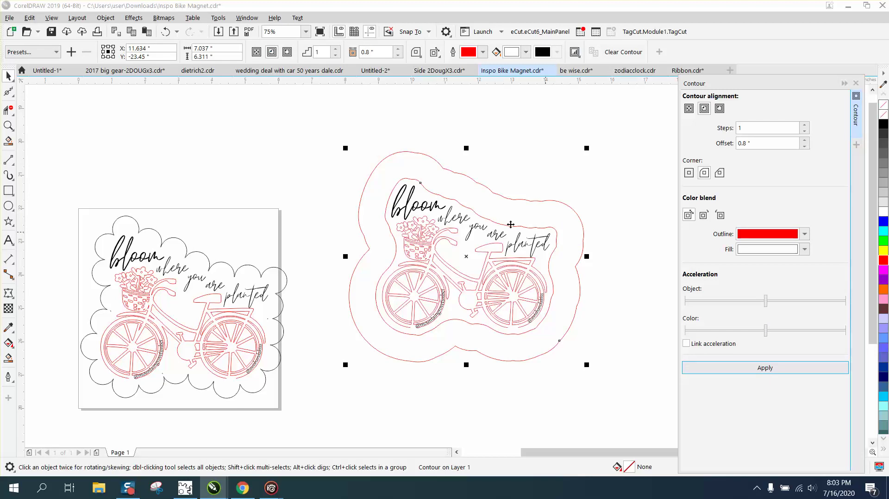
pyautogui.click(166, 31)
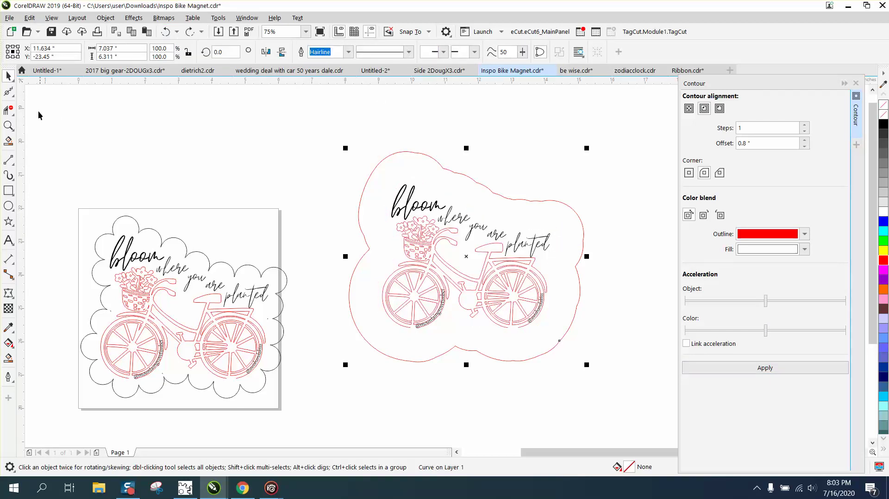
# Step: Smooth the bumps all around the outer outline using the Smooth tool with a 1.0 inch nib
pyautogui.click(16, 99)
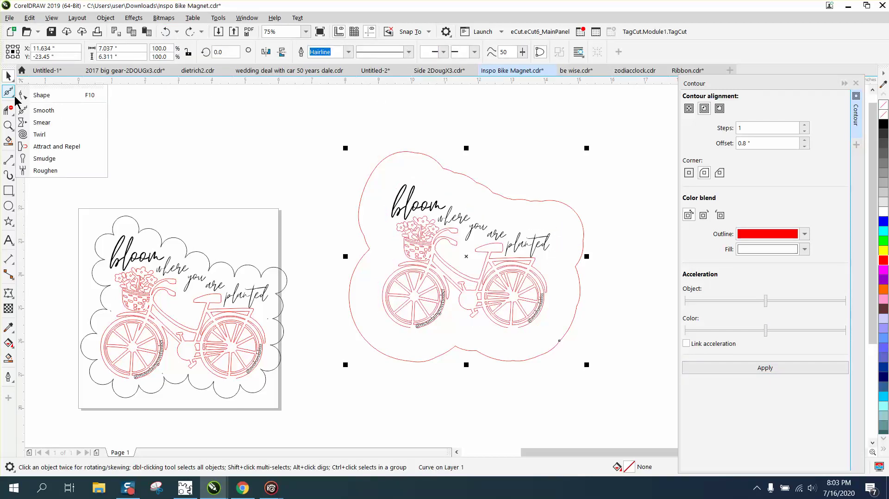
pyautogui.click(55, 110)
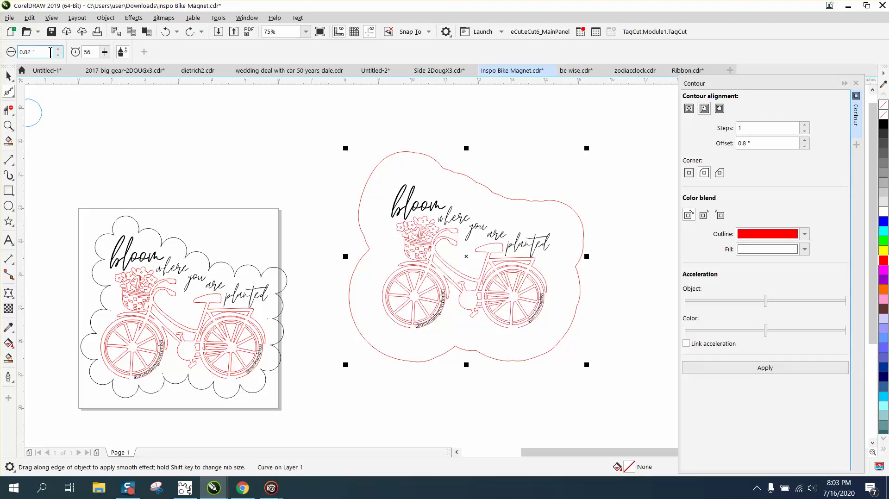
pyautogui.moveTo(50, 52); pyautogui.dragTo(7, 56)
pyautogui.write('1')
pyautogui.press('Return')
pyautogui.moveTo(403, 151)
pyautogui.mouseDown()
pyautogui.moveTo(506, 198)
pyautogui.moveTo(433, 160)
pyautogui.moveTo(393, 157)
pyautogui.moveTo(381, 170)
pyautogui.moveTo(379, 232)
pyautogui.moveTo(350, 282)
pyautogui.moveTo(413, 354)
pyautogui.moveTo(442, 348)
pyautogui.moveTo(525, 362)
pyautogui.moveTo(559, 332)
pyautogui.moveTo(571, 260)
pyautogui.moveTo(563, 198)
pyautogui.moveTo(504, 198)
pyautogui.moveTo(416, 154)
pyautogui.moveTo(396, 154)
pyautogui.moveTo(473, 186)
pyautogui.moveTo(571, 208)
pyautogui.moveTo(589, 260)
pyautogui.moveTo(579, 318)
pyautogui.moveTo(540, 353)
pyautogui.moveTo(402, 362)
pyautogui.moveTo(347, 316)
pyautogui.moveTo(345, 294)
pyautogui.moveTo(365, 248)
pyautogui.moveTo(353, 199)
pyautogui.moveTo(357, 212)
pyautogui.moveTo(407, 148)
pyautogui.moveTo(485, 191)
pyautogui.moveTo(532, 192)
pyautogui.moveTo(520, 199)
pyautogui.moveTo(444, 163)
pyautogui.moveTo(395, 170)
pyautogui.moveTo(371, 256)
pyautogui.moveTo(387, 351)
pyautogui.moveTo(452, 343)
pyautogui.moveTo(492, 358)
pyautogui.moveTo(551, 339)
pyautogui.moveTo(575, 264)
pyautogui.moveTo(560, 351)
pyautogui.moveTo(473, 345)
pyautogui.moveTo(505, 357)
pyautogui.moveTo(460, 352)
pyautogui.moveTo(420, 366)
pyautogui.moveTo(482, 361)
pyautogui.moveTo(574, 305)
pyautogui.moveTo(532, 204)
pyautogui.moveTo(460, 174)
pyautogui.mouseUp()
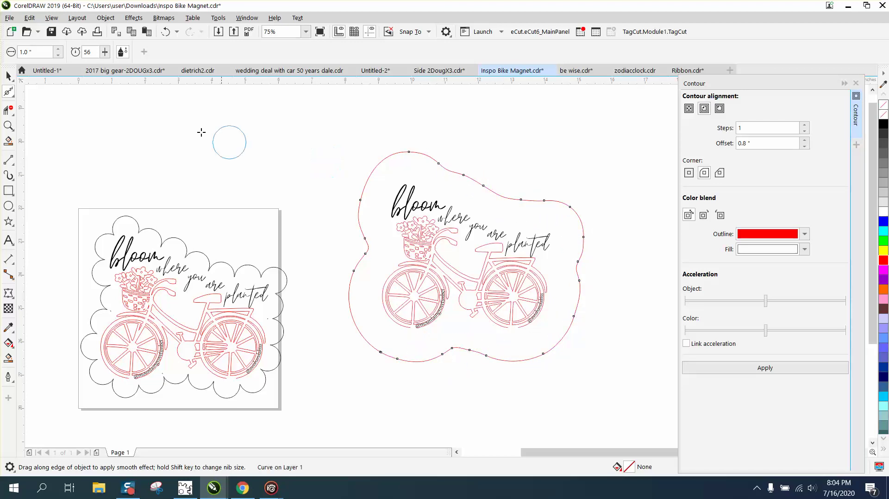
# Step: Apply the one-step inside contour with a 0.8 inch offset to the smoothed outer outline
pyautogui.click(9, 77)
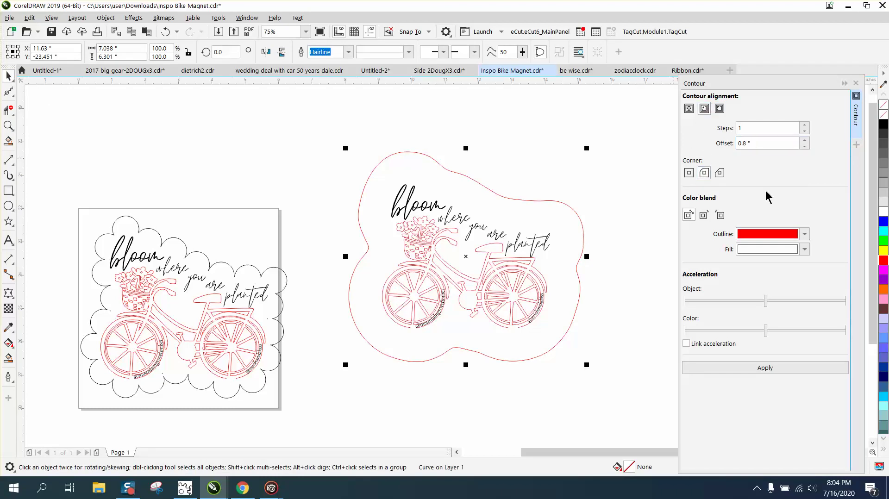
pyautogui.click(766, 369)
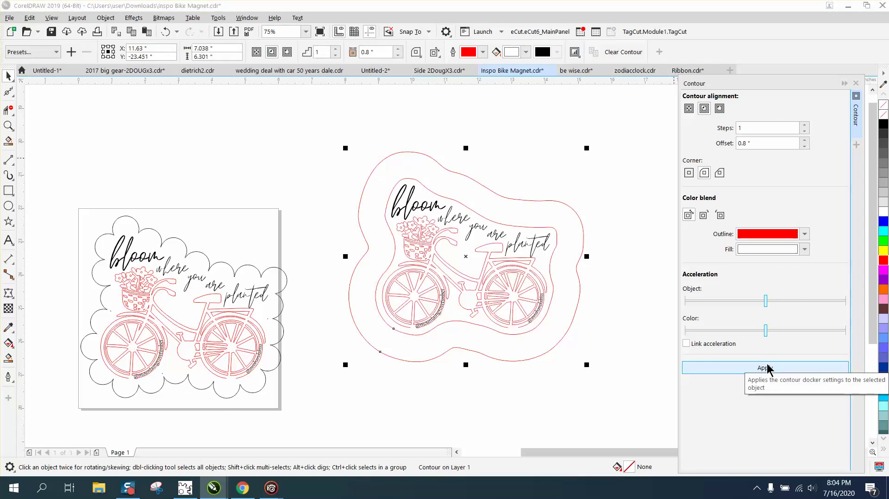
# Step: Undo the last inside contour and apply a one-step inside contour with a 0.7 inch offset to the outer outline
pyautogui.click(166, 32)
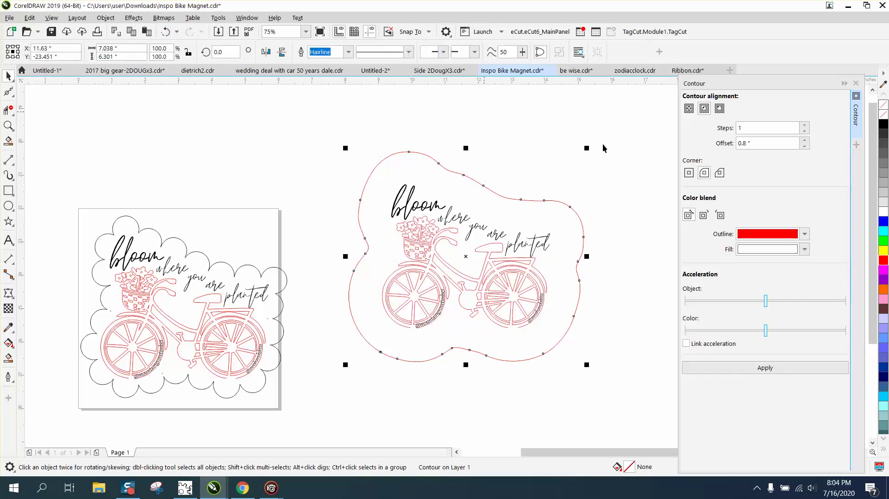
pyautogui.moveTo(757, 147); pyautogui.dragTo(702, 146)
pyautogui.write('.')
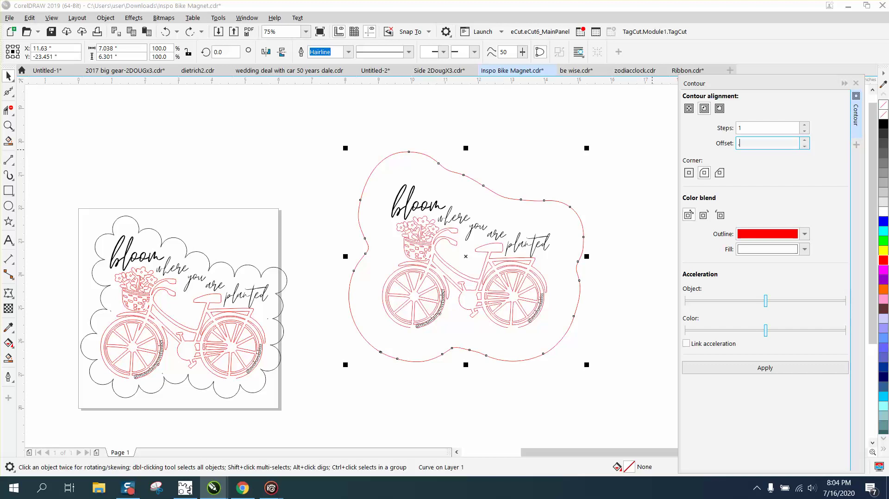
pyautogui.write('7')
pyautogui.click(781, 367)
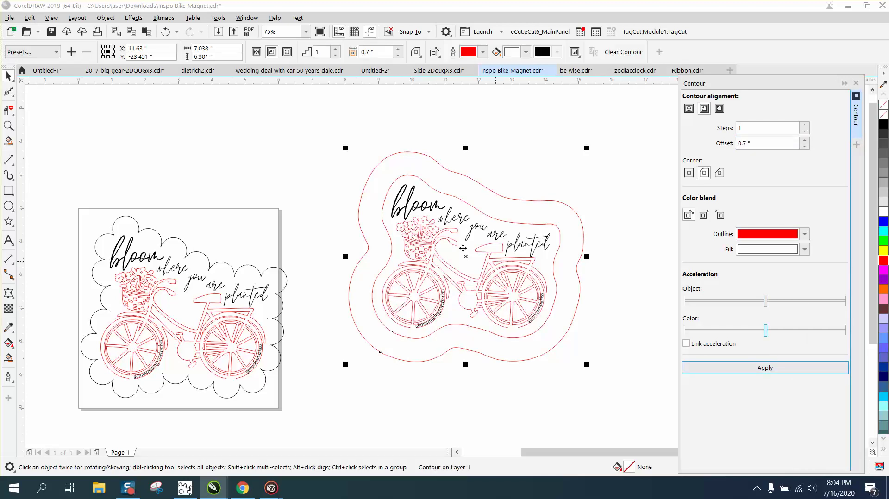
# Step: Break the contour apart and delete the outer outline around the bicycle design
pyautogui.click(107, 18)
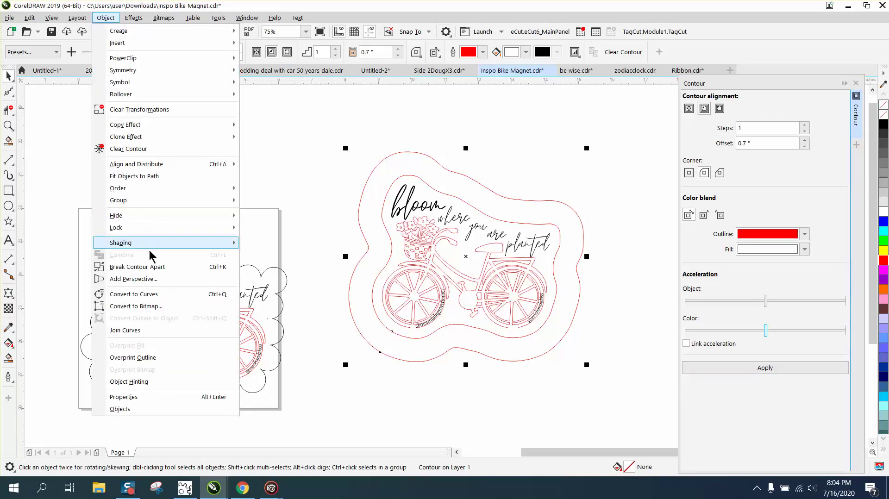
pyautogui.click(153, 265)
pyautogui.click(172, 216)
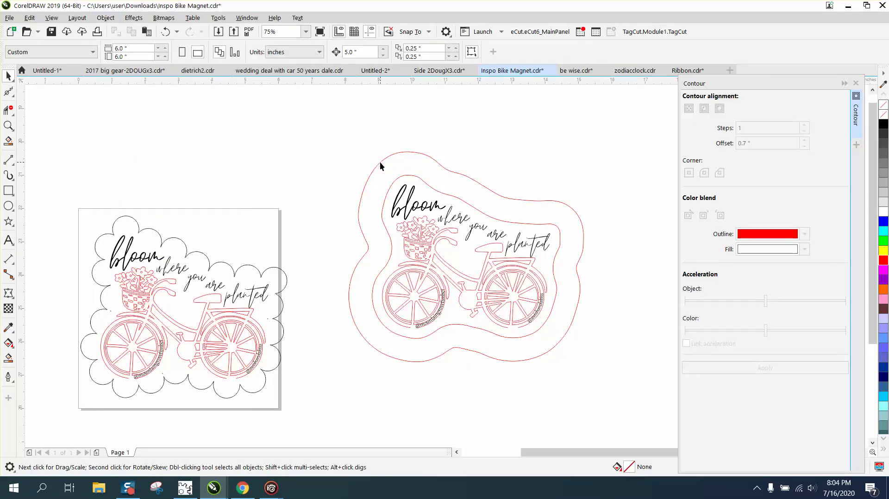
pyautogui.click(379, 162)
pyautogui.press('Delete')
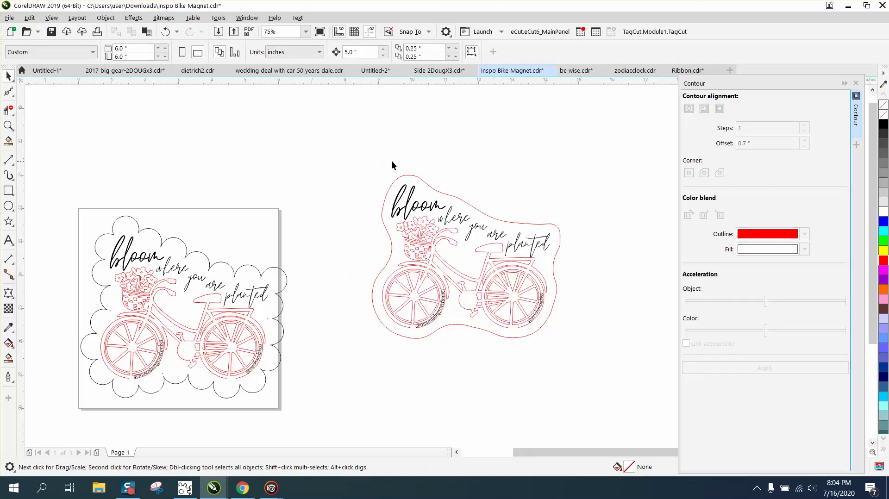
# Step: Move the remaining outline 10 inches to the right, away from the bicycle, and close the contour settings
pyautogui.click(433, 188)
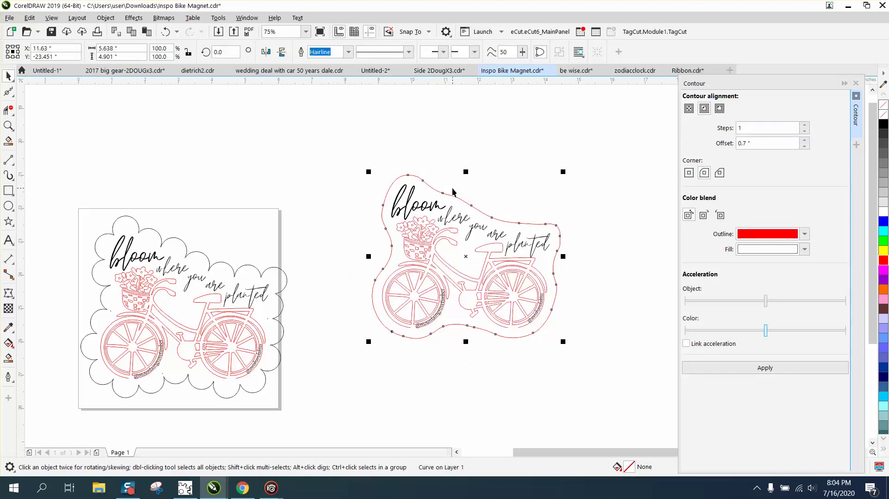
pyautogui.scroll(-4, 463, 185)
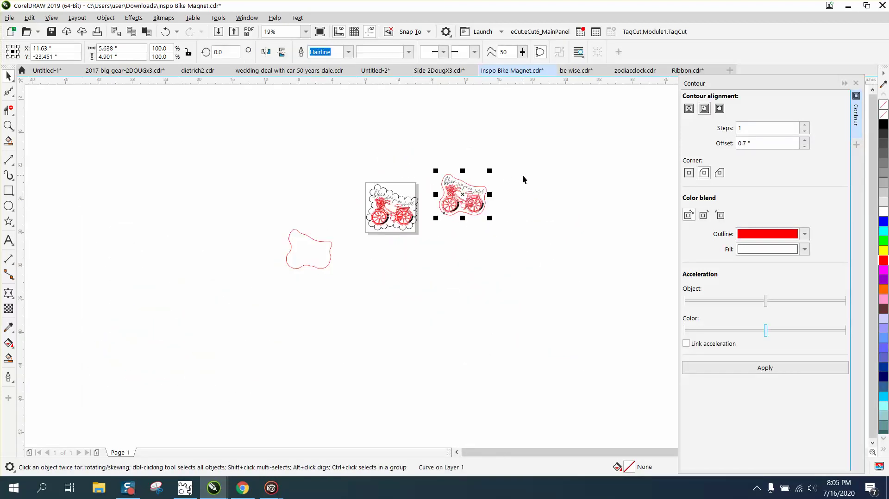
pyautogui.click(422, 101)
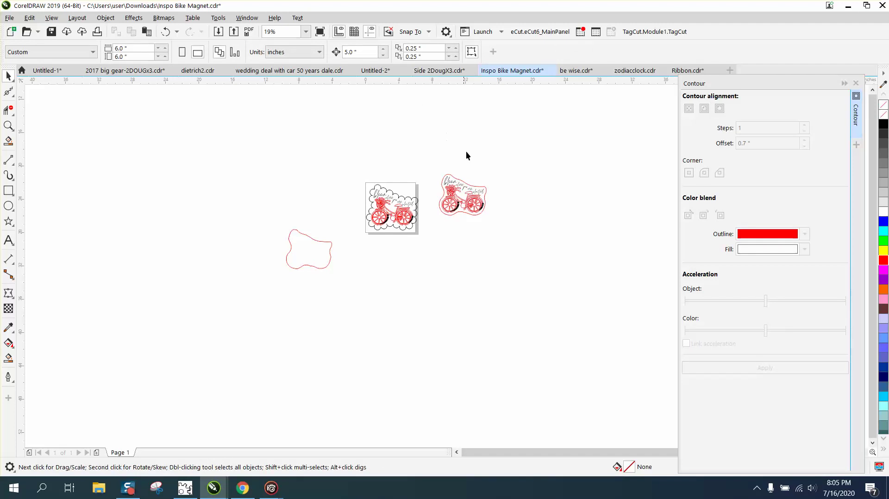
pyautogui.click(484, 188)
pyautogui.moveTo(483, 188); pyautogui.dragTo(485, 188)
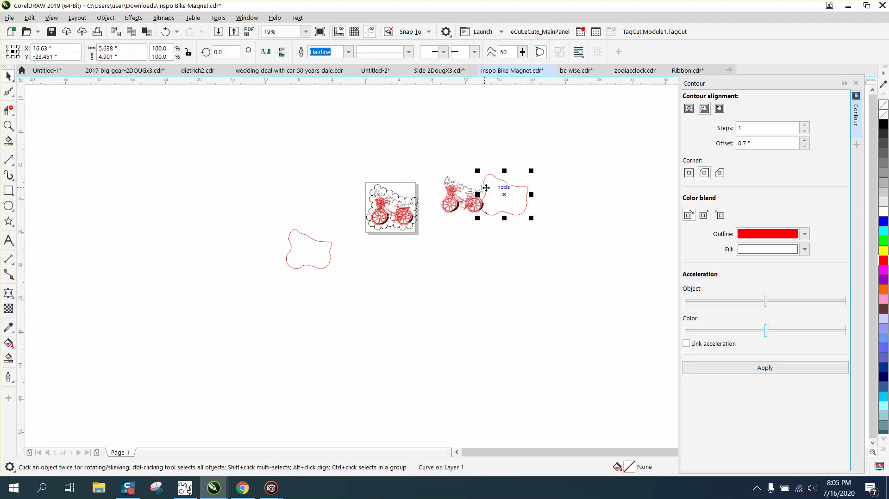
pyautogui.press('Right')
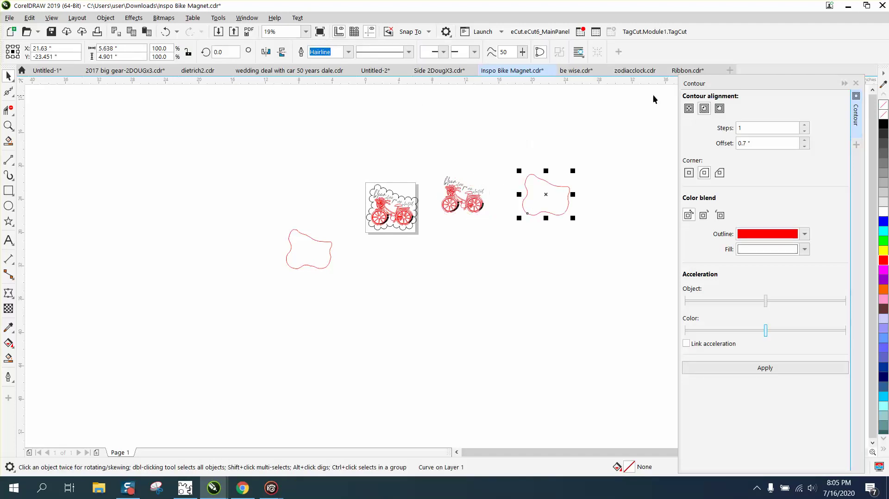
pyautogui.click(855, 84)
# Step: Draw a circle about 0.42 inch in diameter in the empty area between the bicycle and the separated outline
pyautogui.click(8, 125)
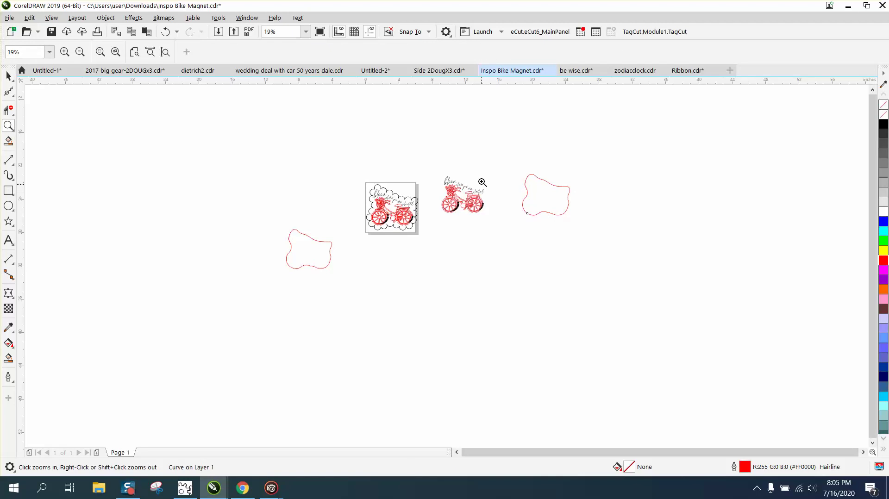
pyautogui.moveTo(434, 172); pyautogui.dragTo(617, 246)
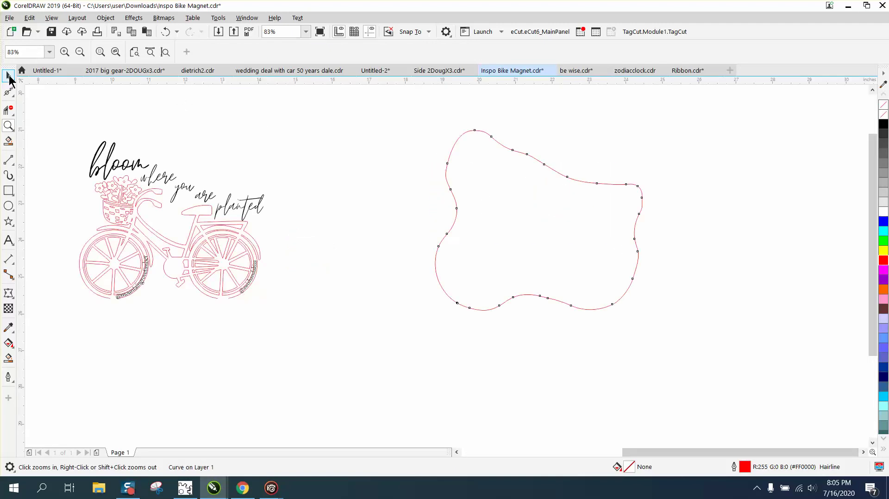
pyautogui.click(8, 76)
pyautogui.click(9, 207)
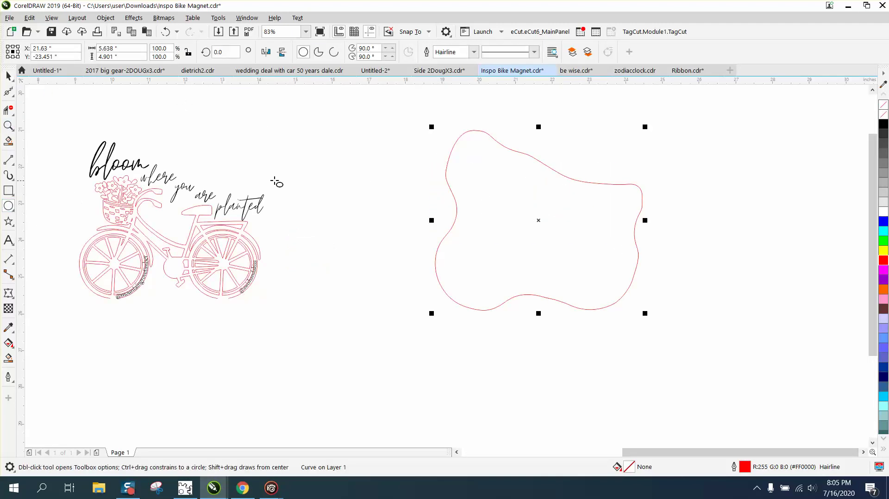
pyautogui.moveTo(346, 141); pyautogui.dragTo(329, 154)
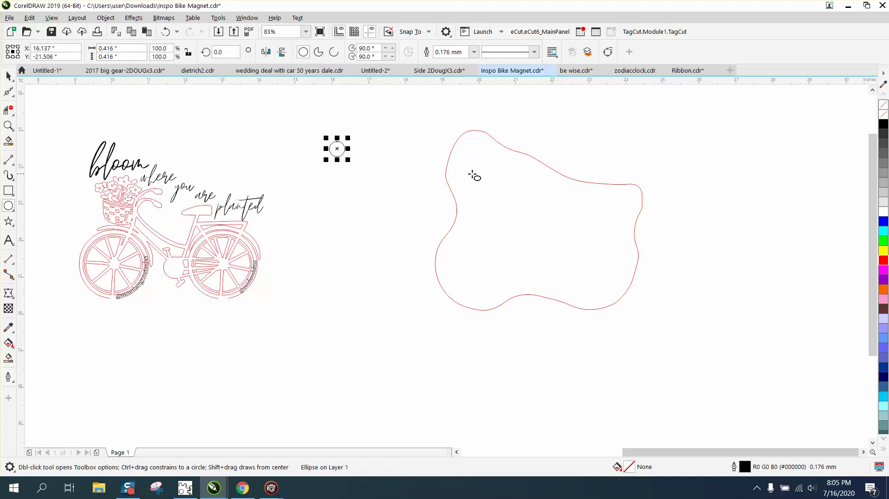
# Step: Set the small circle's outline width to hairline
pyautogui.doubleClick(748, 468)
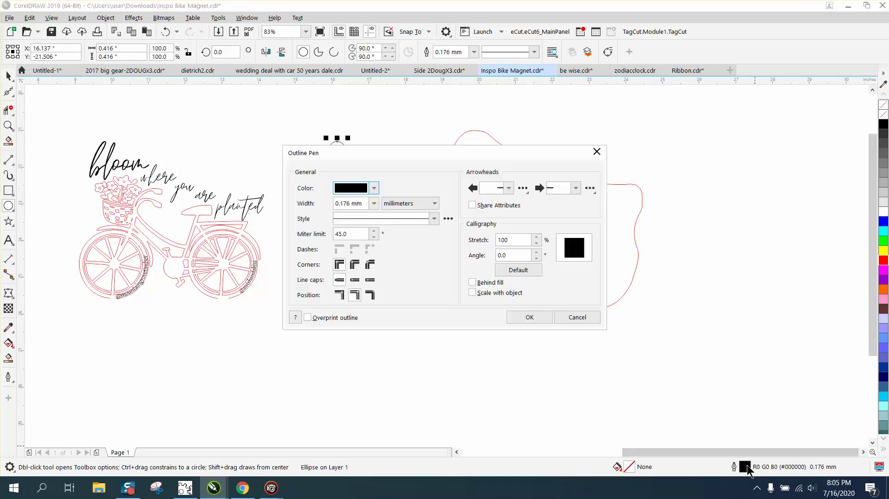
pyautogui.click(374, 188)
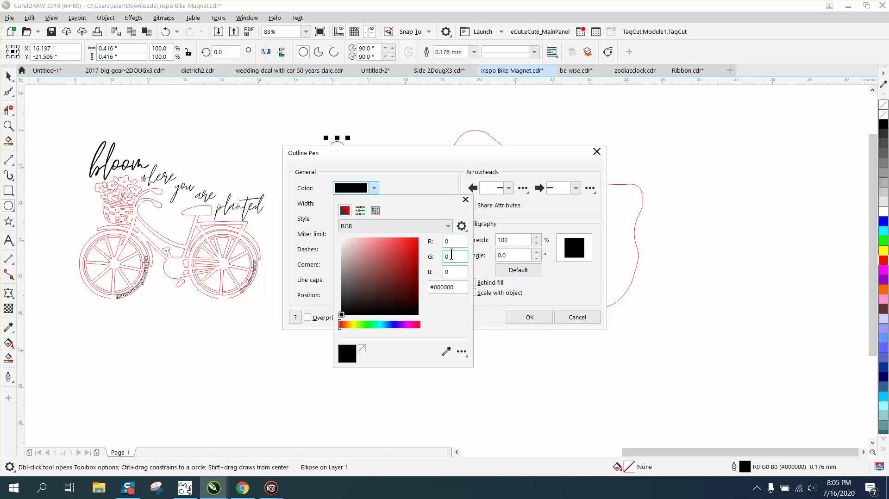
pyautogui.click(465, 199)
pyautogui.click(374, 204)
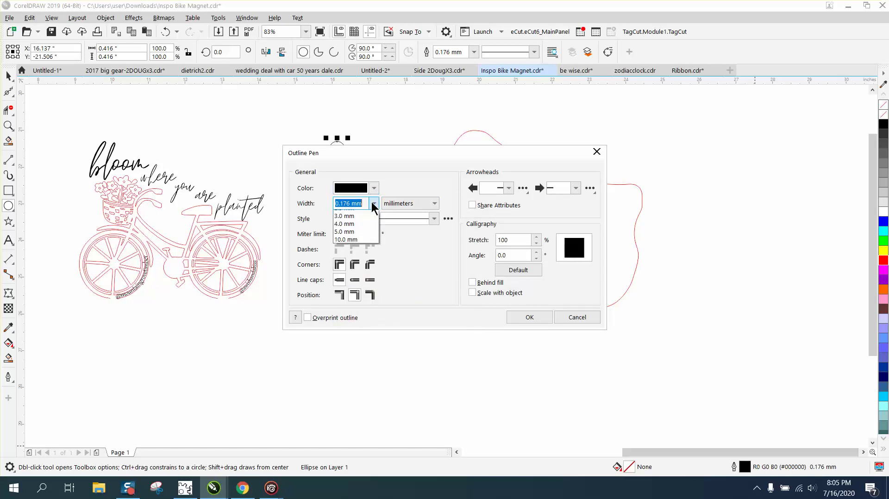
pyautogui.click(345, 215)
pyautogui.click(540, 318)
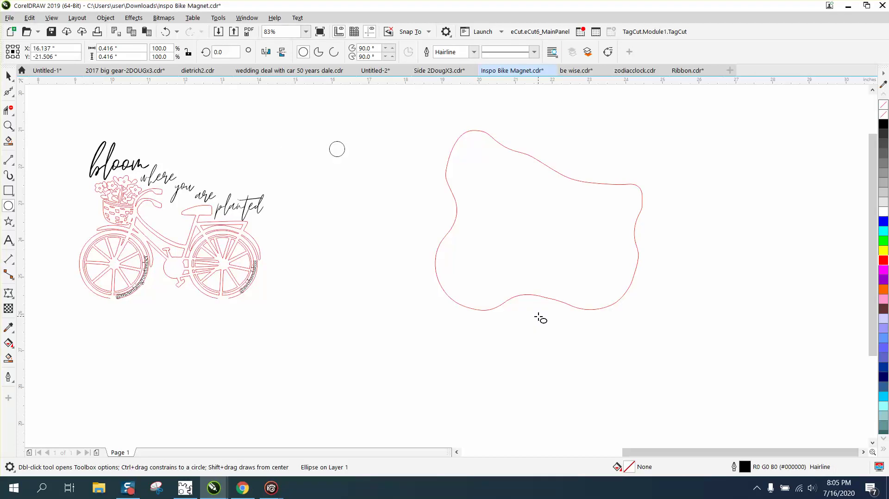
# Step: Duplicate the circle, place the copy level with it about 2.1 inches to the right, and clear the selection
pyautogui.click(10, 78)
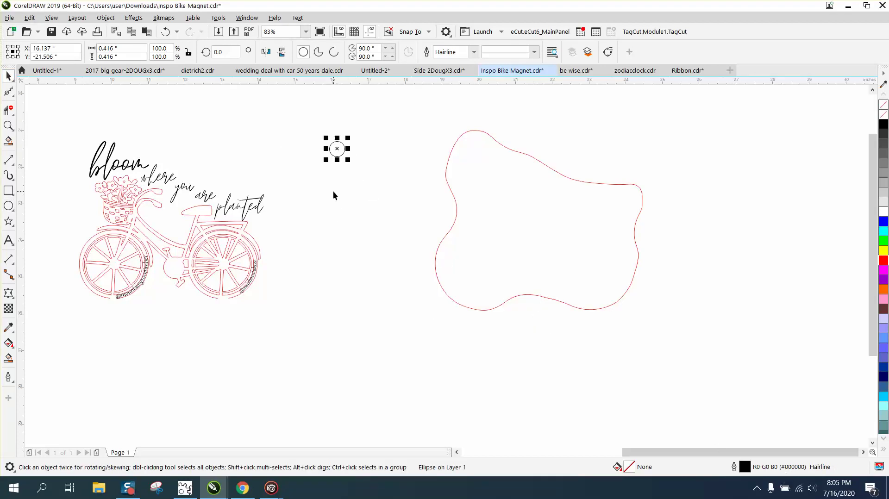
pyautogui.hotkey('ctrl', 'd')
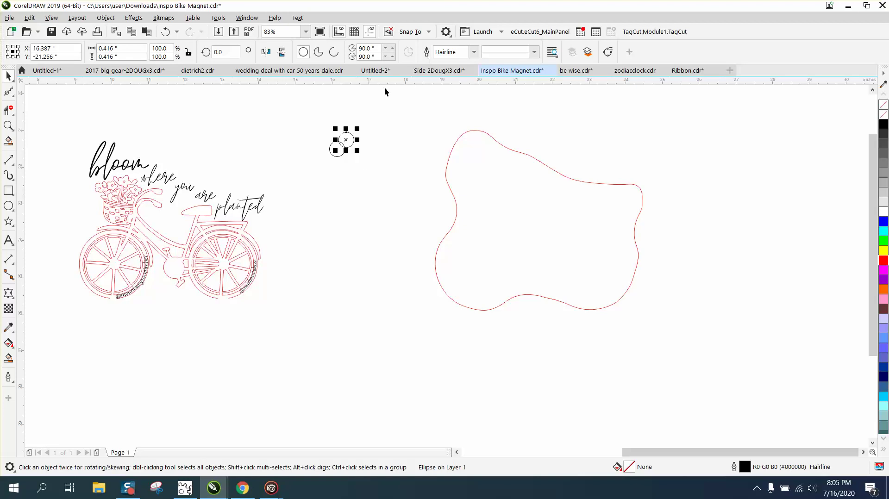
pyautogui.click(388, 101)
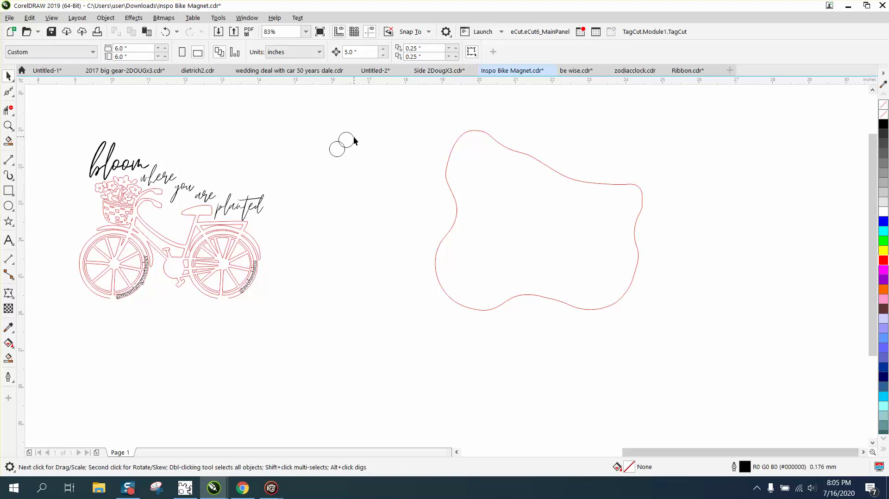
pyautogui.moveTo(354, 139); pyautogui.dragTo(423, 149)
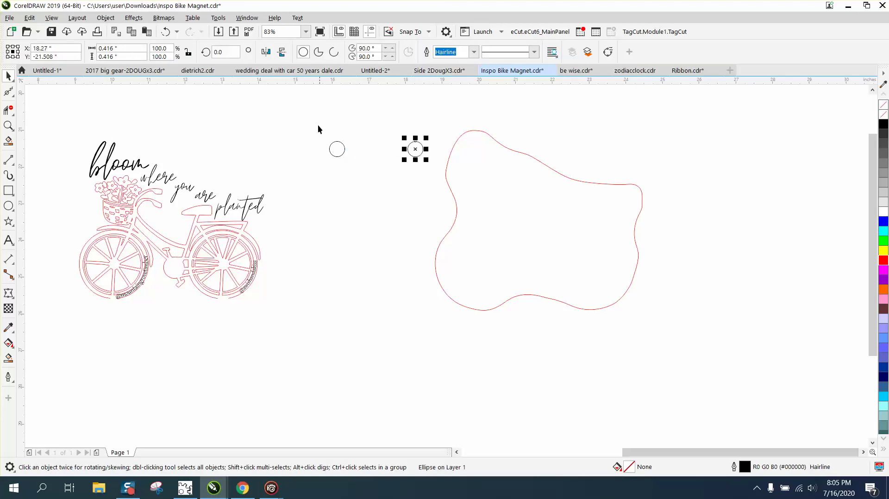
pyautogui.moveTo(318, 126); pyautogui.dragTo(436, 169)
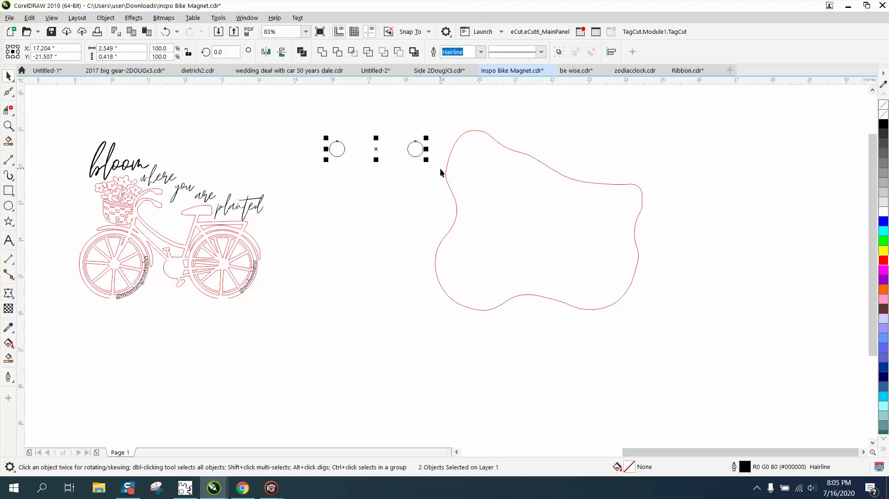
pyautogui.click(389, 101)
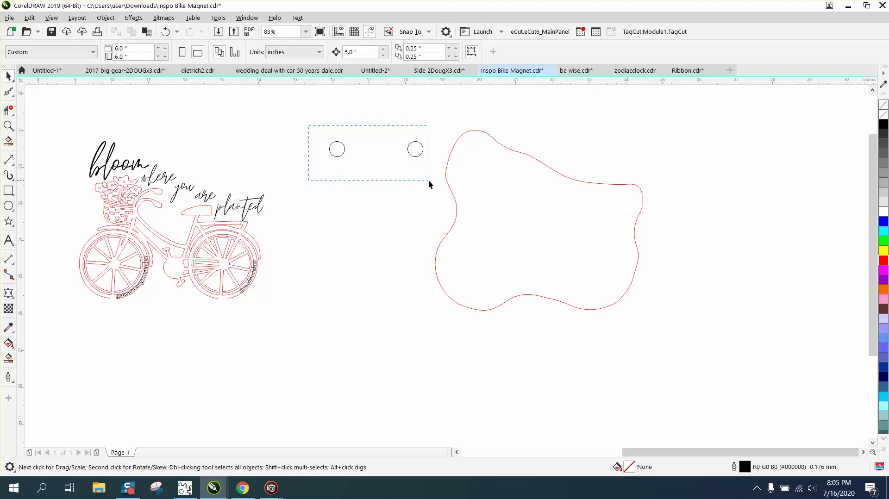
# Step: Duplicate the pair of circles and place the copy about 1.2 inches directly above the original pair
pyautogui.moveTo(429, 181); pyautogui.dragTo(433, 182)
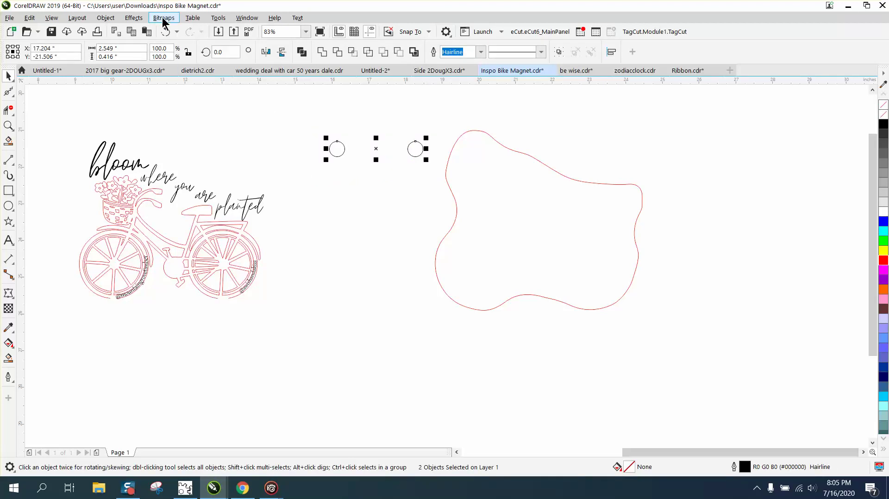
pyautogui.hotkey('ctrl', 'd')
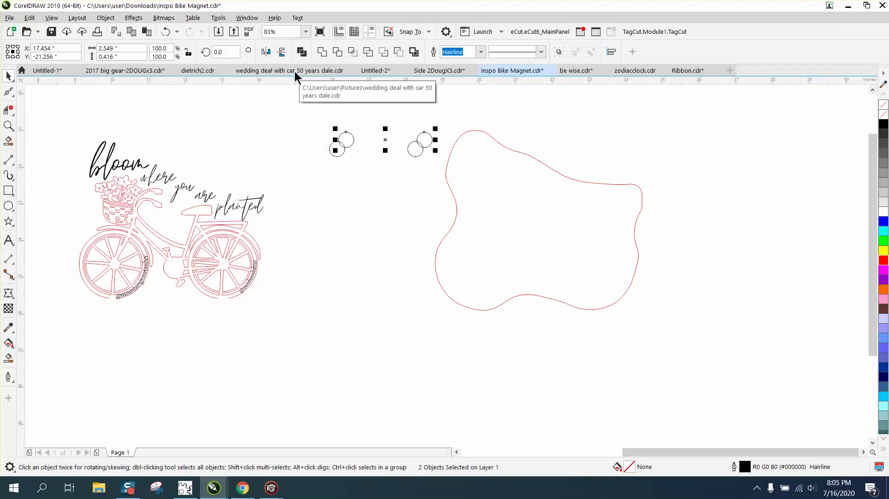
pyautogui.moveTo(386, 138); pyautogui.dragTo(377, 104)
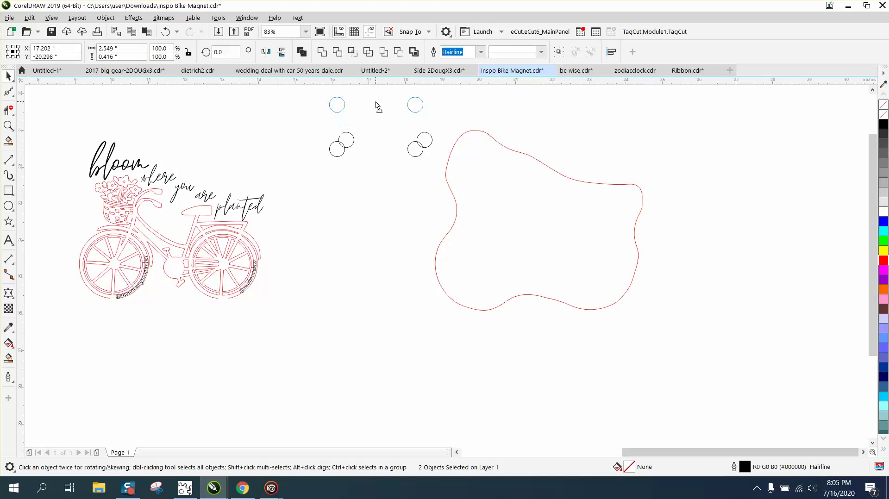
# Step: Blend the two lower circles with 20 steps
pyautogui.click(338, 147)
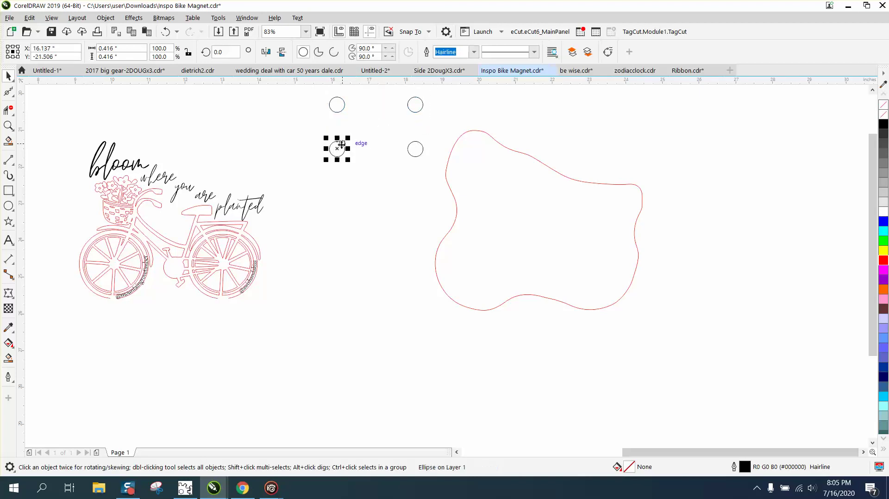
pyautogui.moveTo(432, 171); pyautogui.dragTo(434, 171)
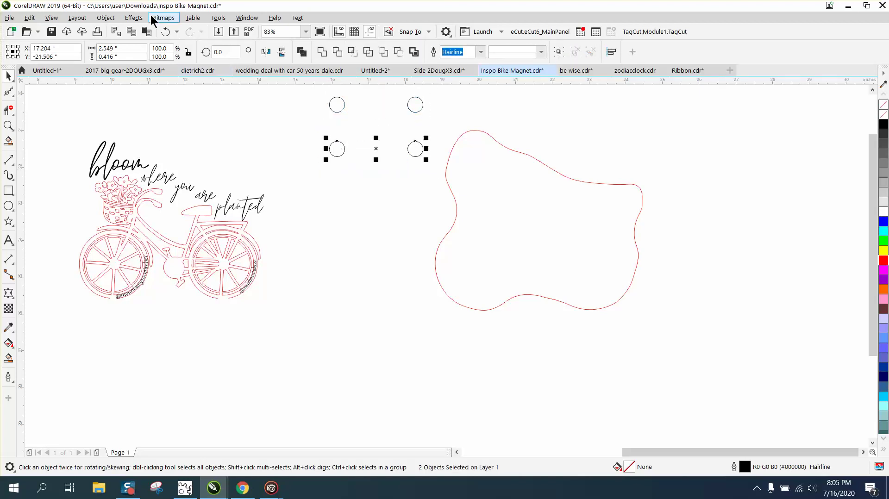
pyautogui.click(135, 18)
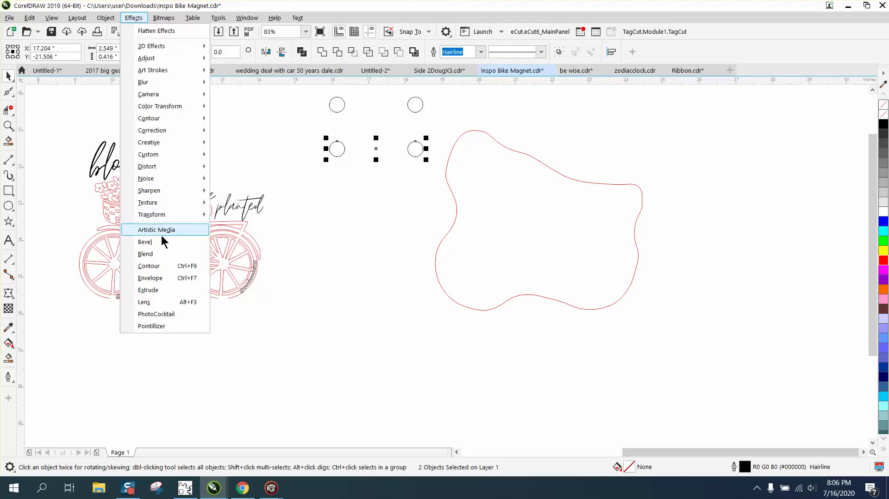
pyautogui.click(154, 252)
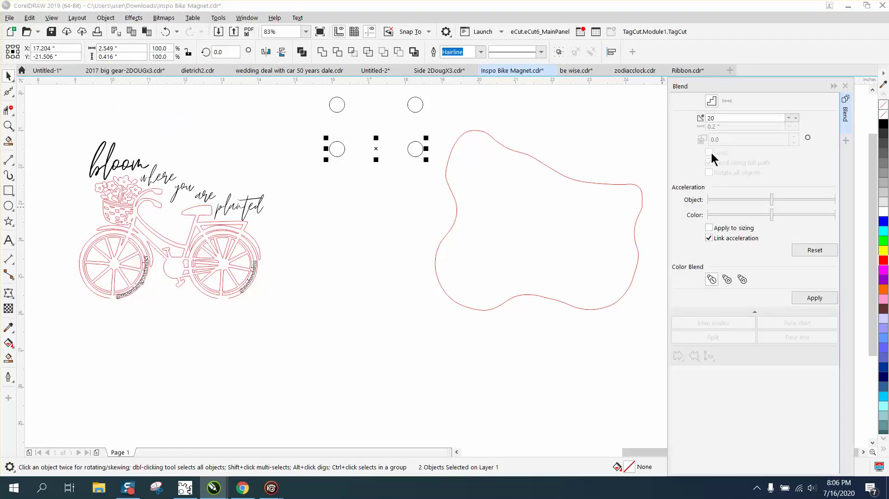
pyautogui.click(815, 298)
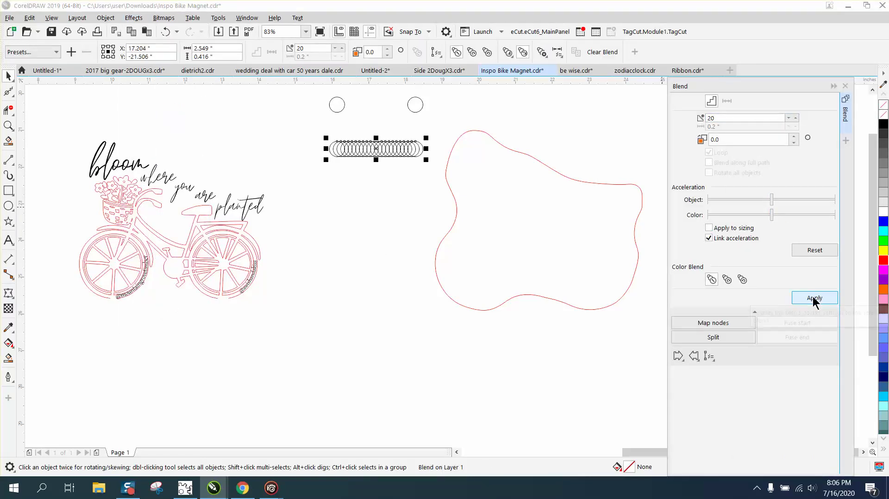
# Step: Try to place the 20-step circle blend on the smooth red contour and spread it along the full path
pyautogui.click(710, 357)
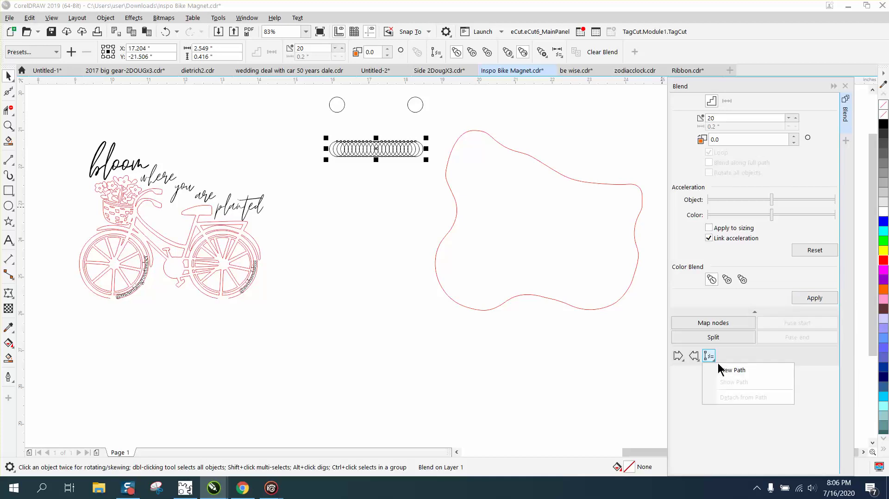
pyautogui.click(722, 369)
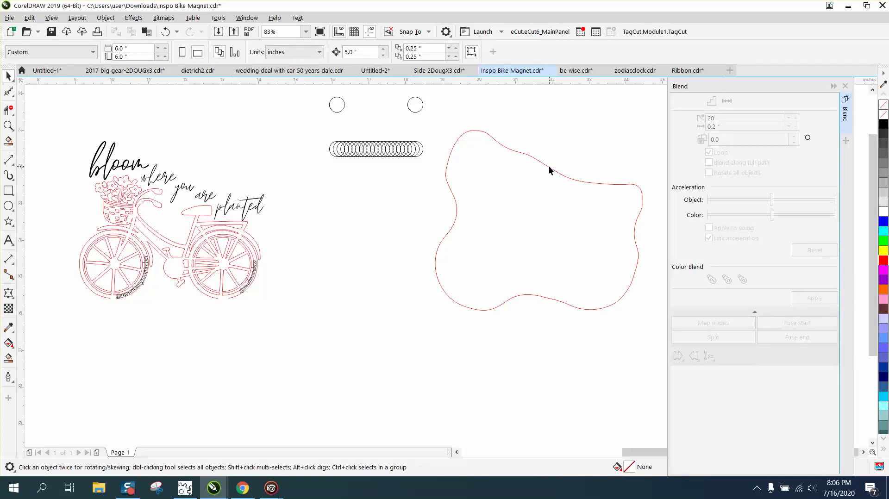
pyautogui.click(551, 165)
pyautogui.click(717, 163)
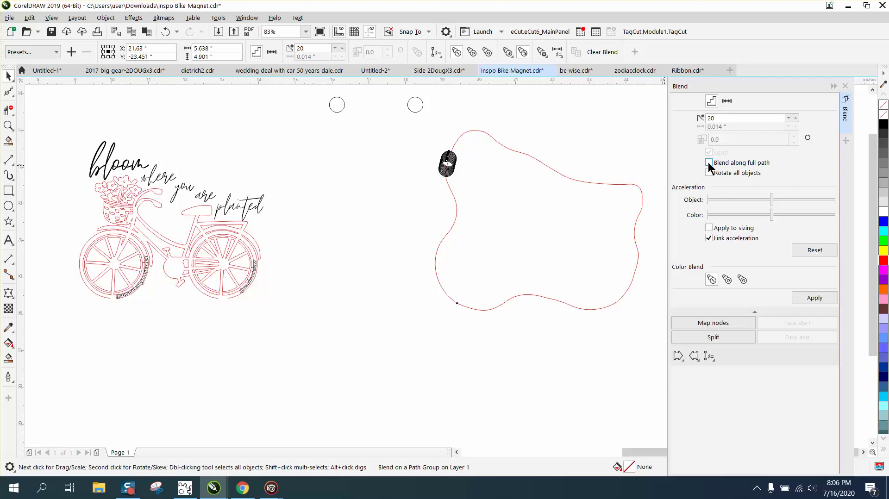
pyautogui.click(807, 301)
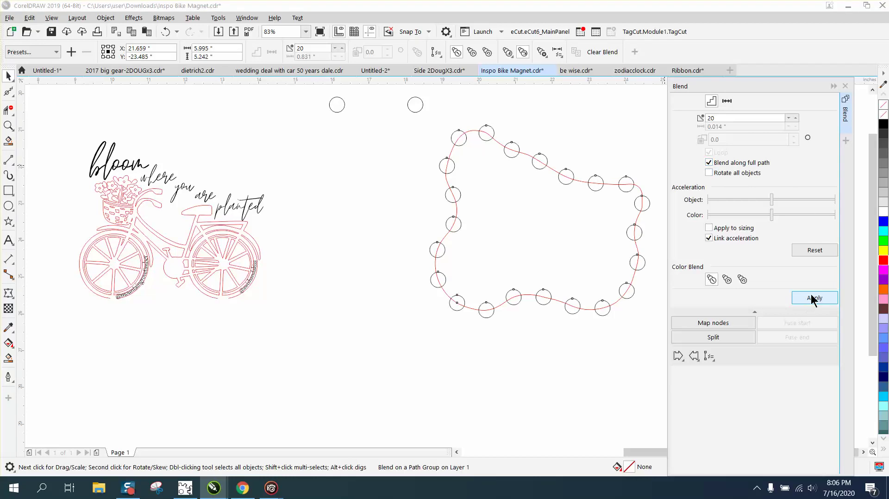
# Step: Undo the full-path spread, the path placement and the 20-step blend
pyautogui.click(170, 30)
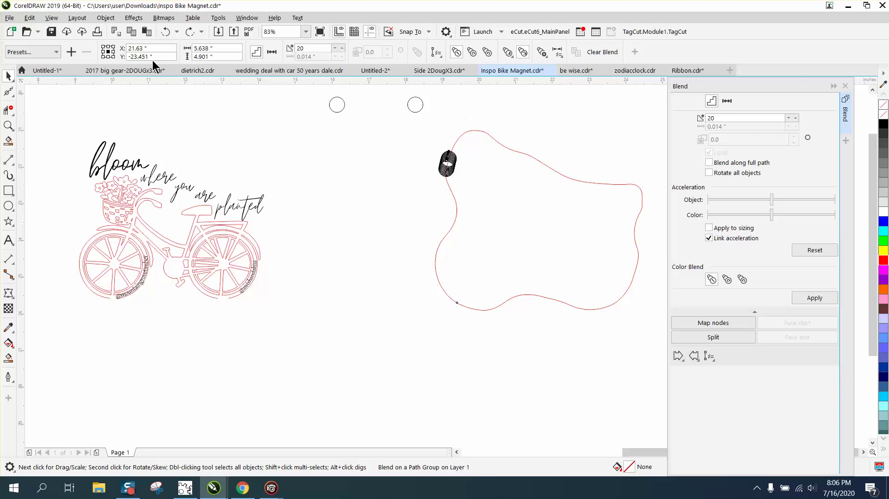
pyautogui.click(165, 33)
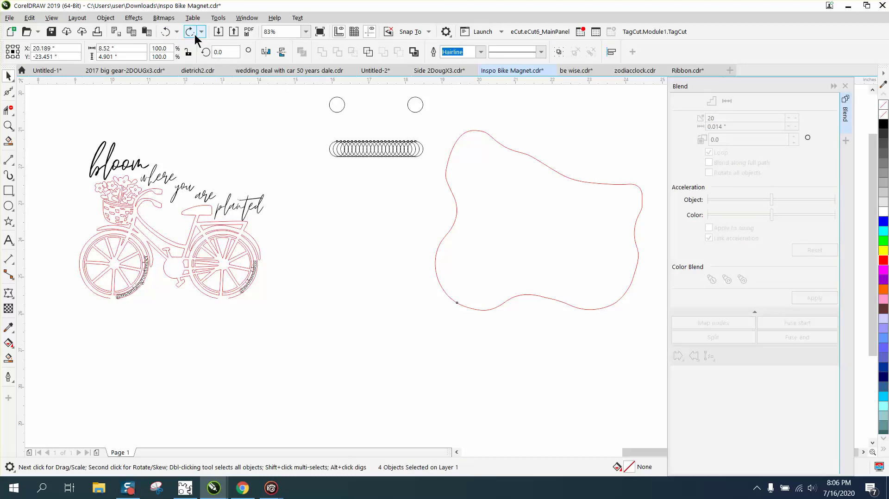
pyautogui.click(166, 31)
# Step: Blend the two lower circles with 40 steps
pyautogui.moveTo(741, 119); pyautogui.dragTo(676, 119)
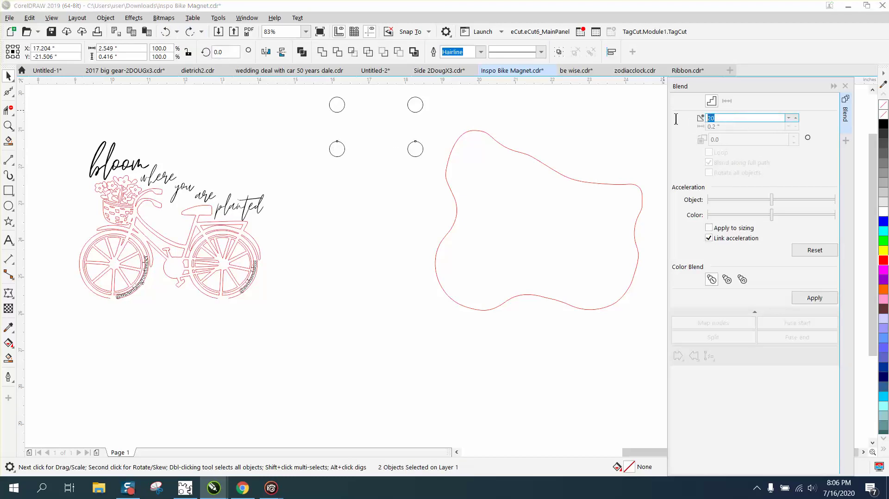
pyautogui.write('4')
pyautogui.click(818, 298)
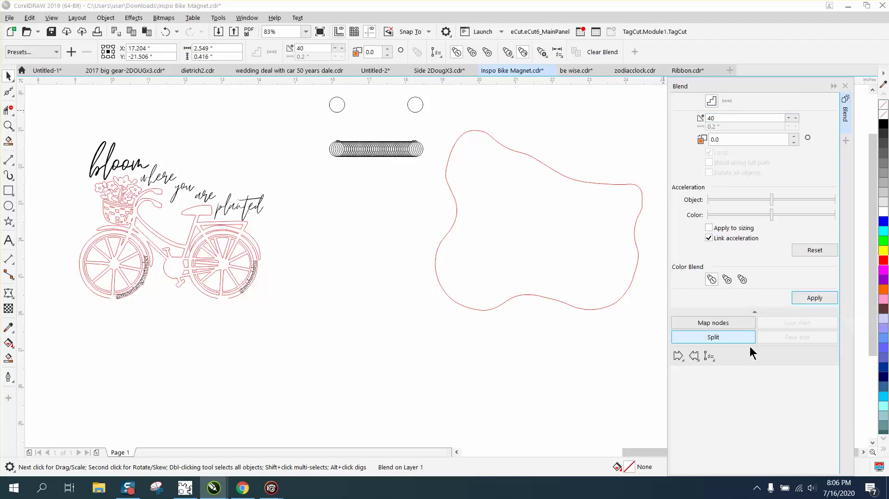
# Step: Try to attach the 40-step blend to the red contour as its new path and blend along the full path
pyautogui.click(714, 359)
pyautogui.click(726, 372)
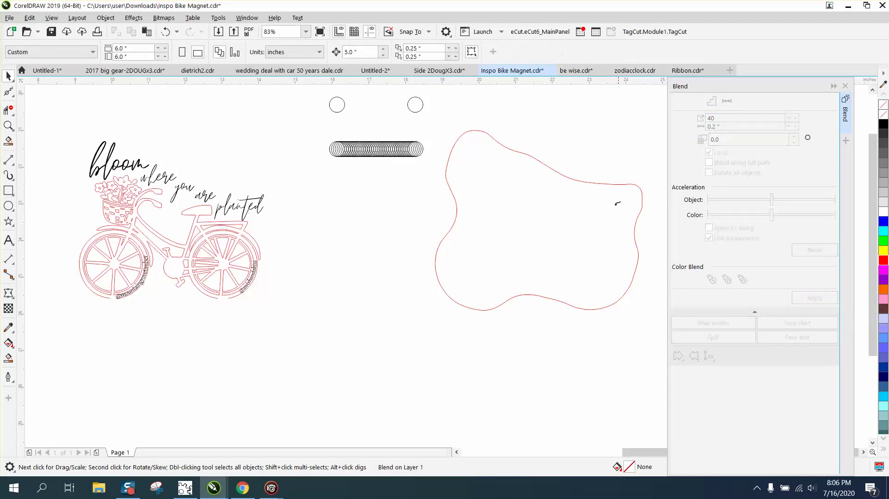
pyautogui.click(611, 183)
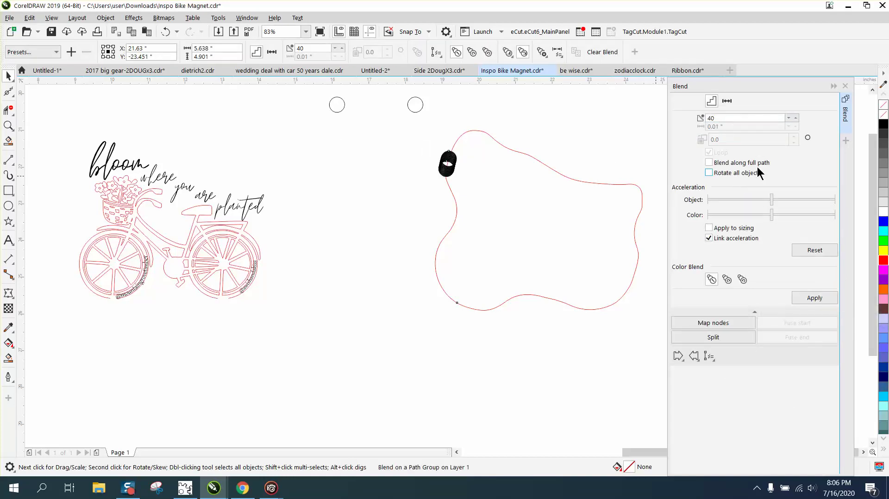
pyautogui.click(710, 162)
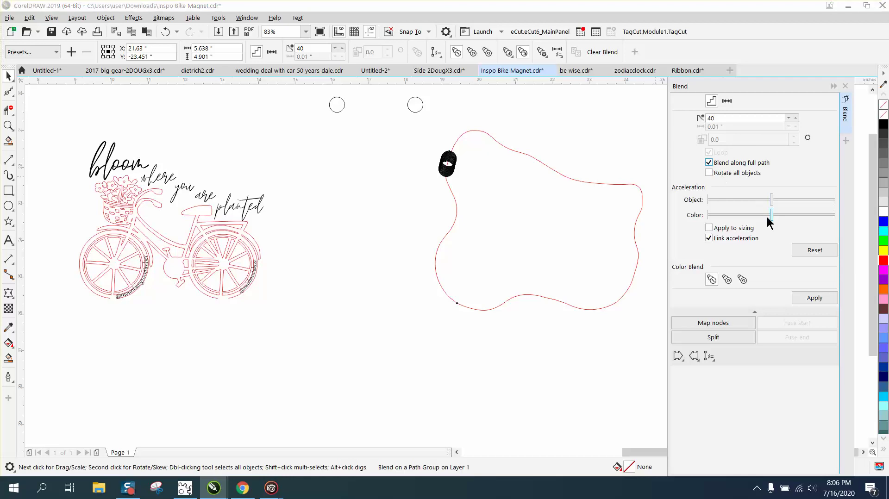
pyautogui.click(814, 291)
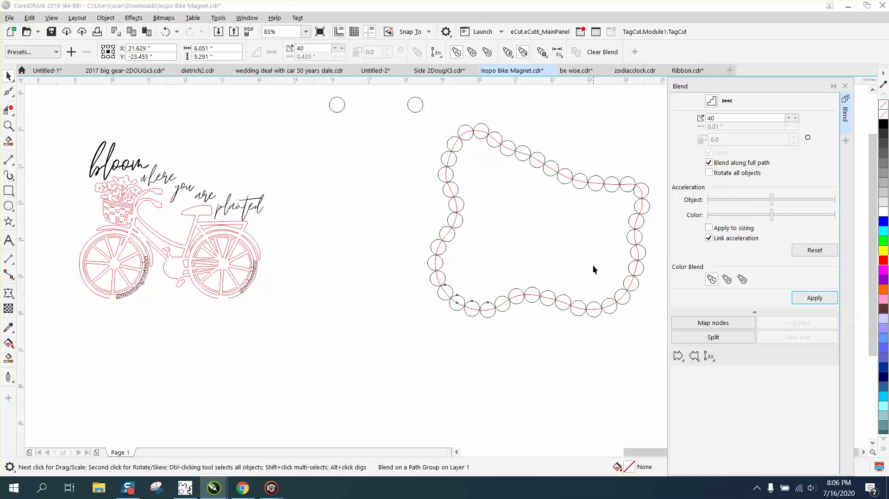
# Step: Undo the full-path spread, the path placement and the 40-step blend of the two lower circles
pyautogui.click(8, 76)
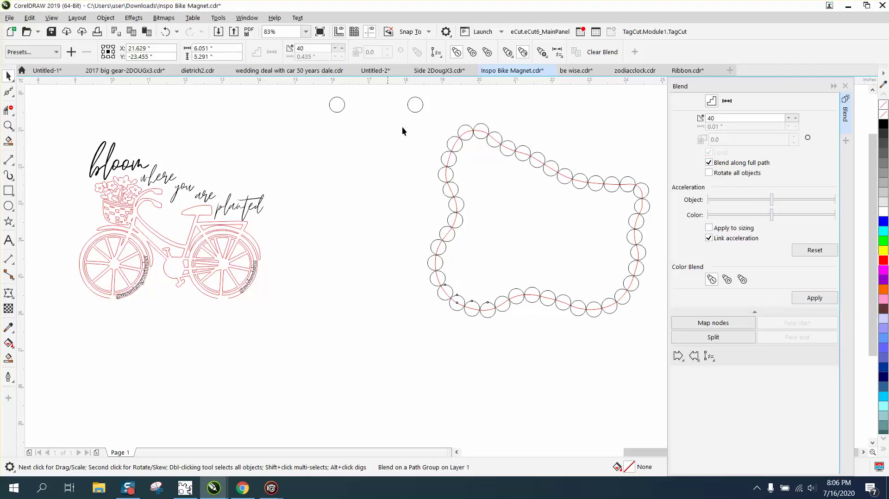
pyautogui.click(8, 126)
pyautogui.moveTo(445, 123); pyautogui.dragTo(614, 215)
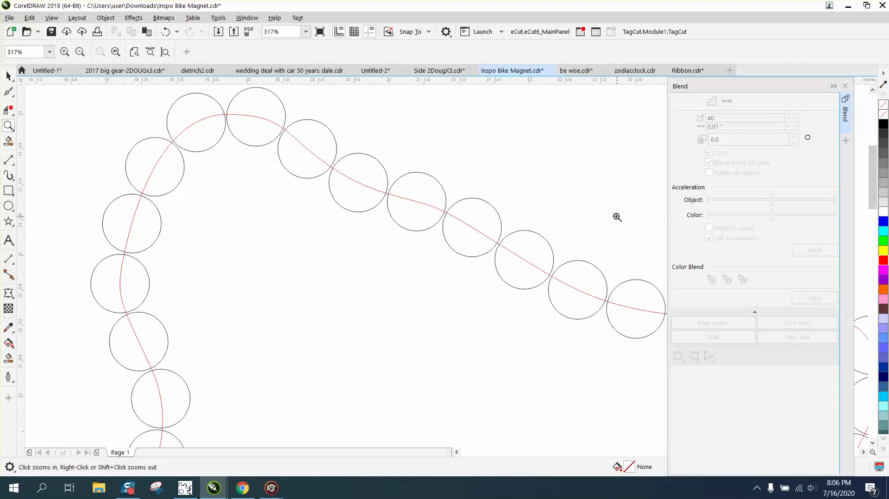
pyautogui.scroll(-2, 490, 168)
pyautogui.scroll(-1, 401, 159)
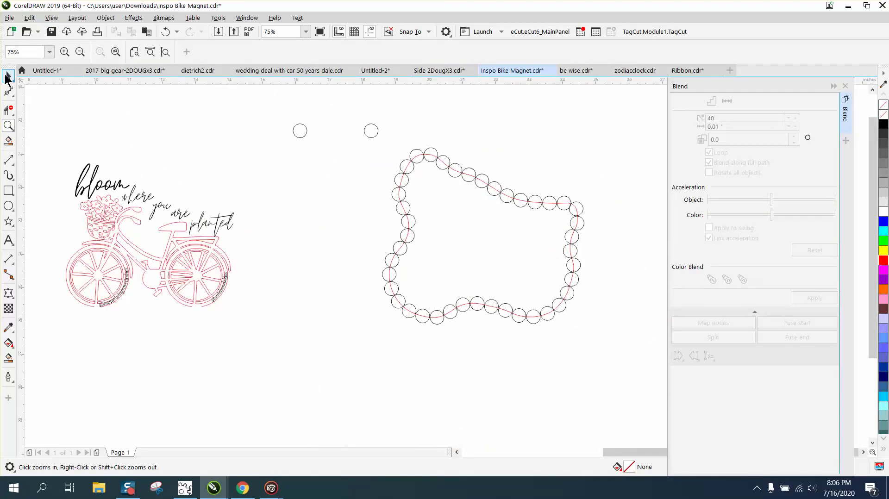
pyautogui.click(7, 76)
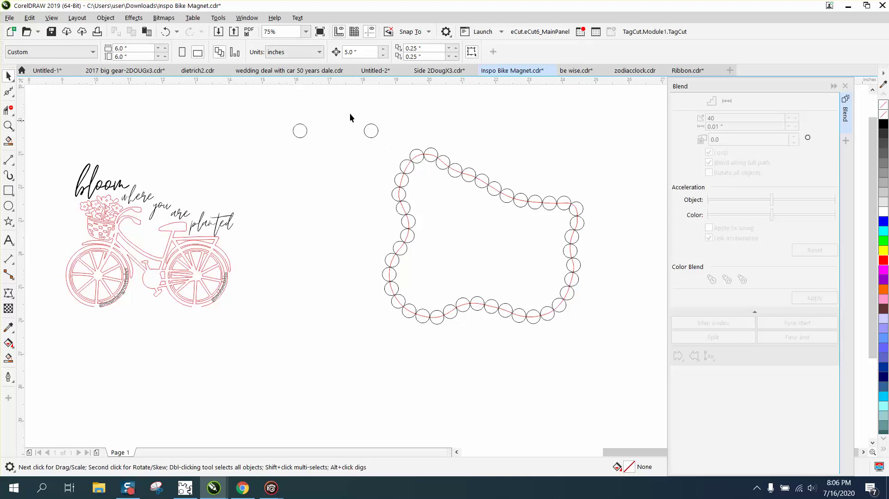
pyautogui.click(174, 35)
pyautogui.click(174, 35)
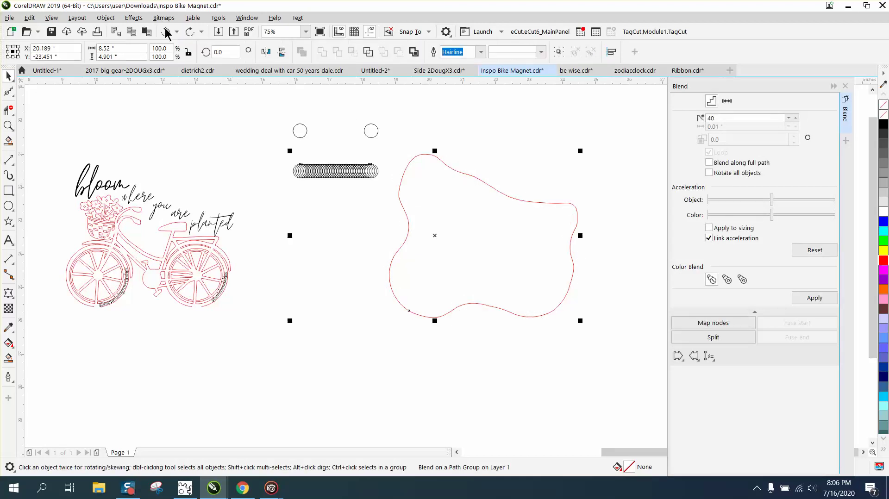
pyautogui.click(165, 31)
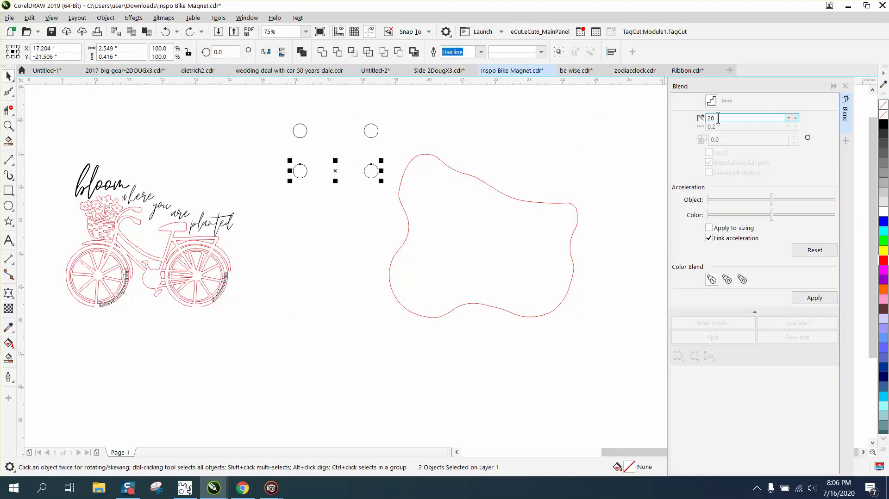
# Step: Blend the two lower circles with 45 steps
pyautogui.write('45')
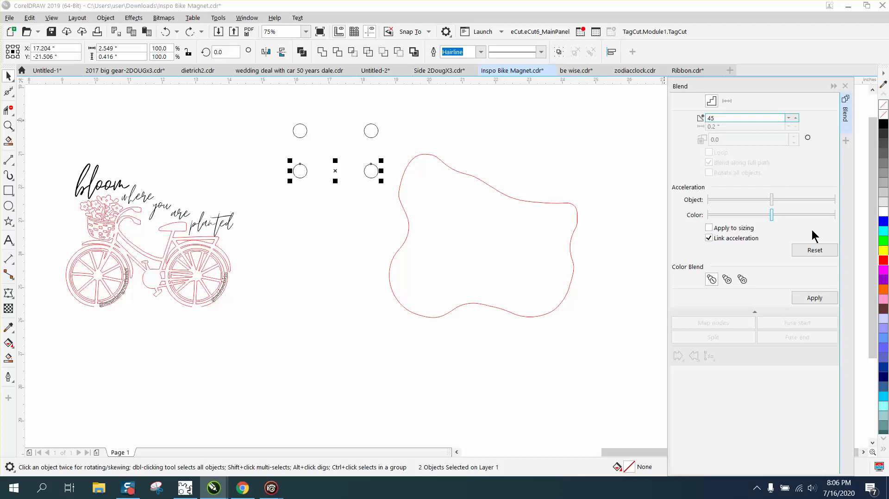
pyautogui.click(816, 299)
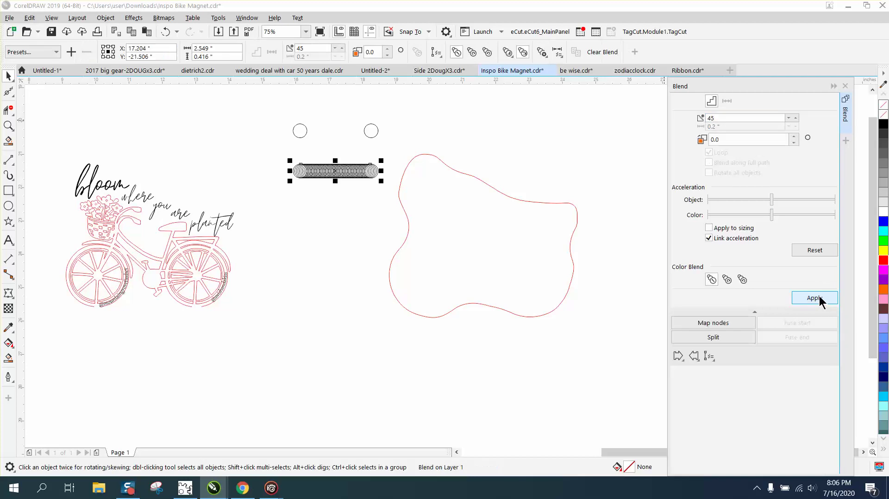
# Step: Assign the red contour as the new path of the 45-step circle blend and blend along the full path
pyautogui.click(710, 356)
pyautogui.click(726, 369)
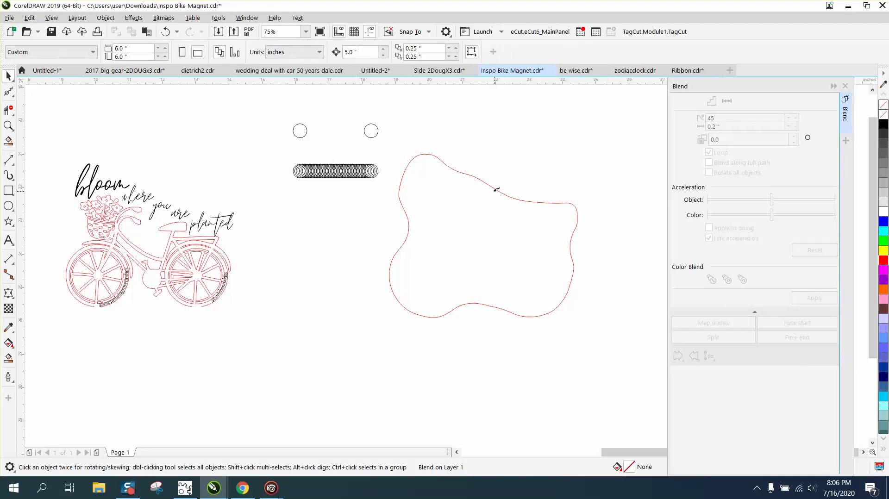
pyautogui.click(500, 190)
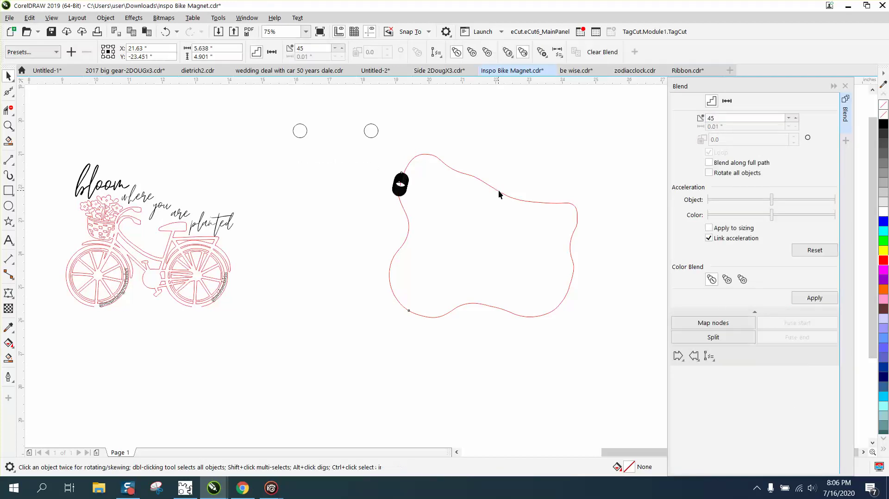
pyautogui.click(710, 163)
pyautogui.click(816, 299)
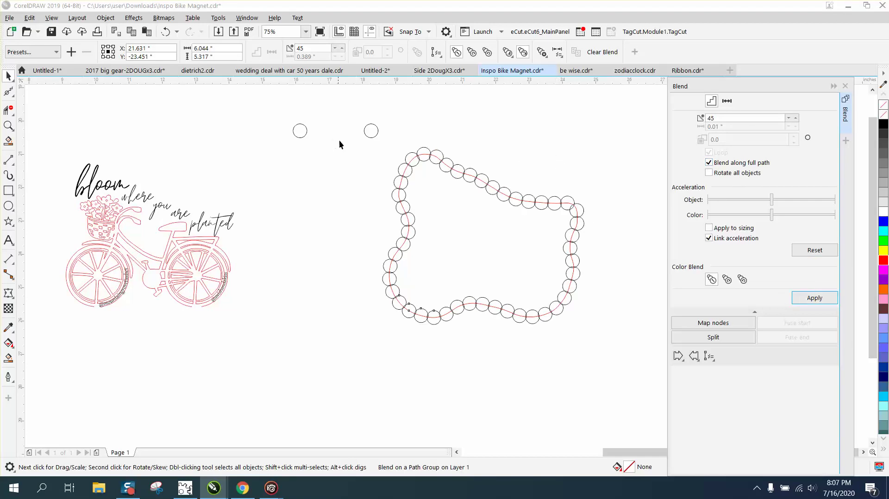
# Step: Move the spare pair of circles about 3.1 inches left and 0.8 inch up, above the bicycle design
pyautogui.moveTo(275, 114); pyautogui.dragTo(384, 142)
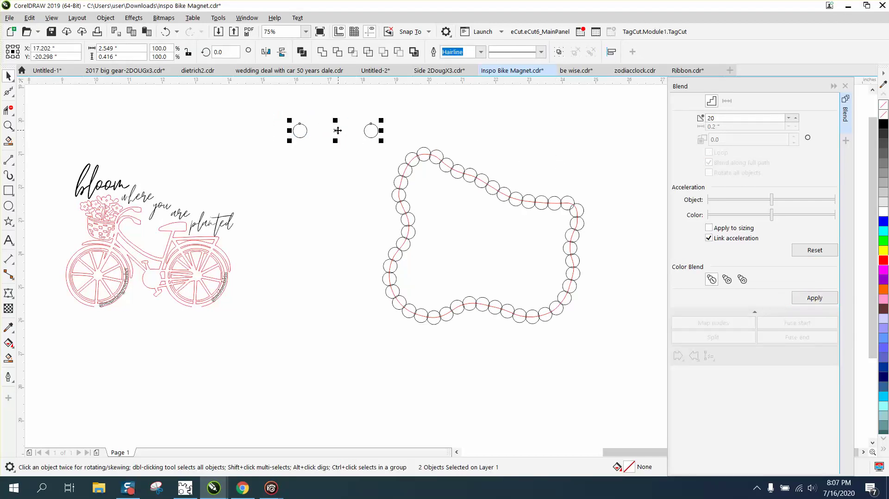
pyautogui.moveTo(307, 131); pyautogui.dragTo(204, 104)
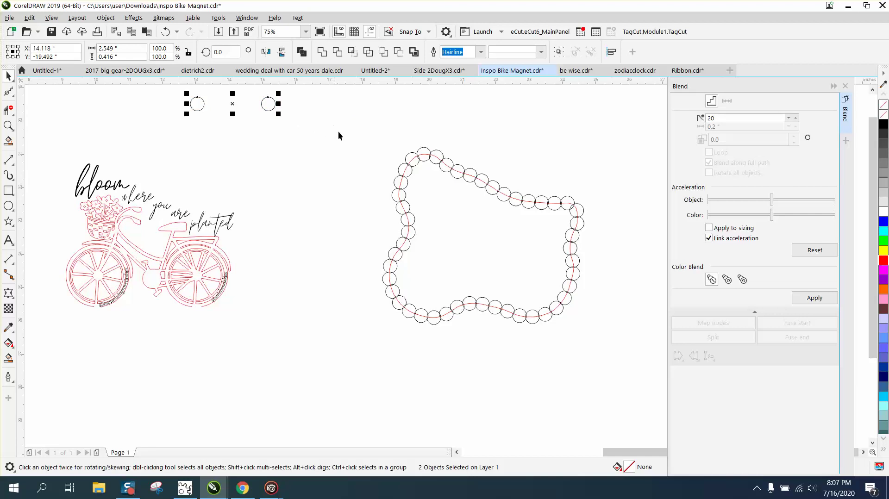
# Step: Break apart the circle blend that runs around the contour path
pyautogui.moveTo(337, 129); pyautogui.dragTo(625, 337)
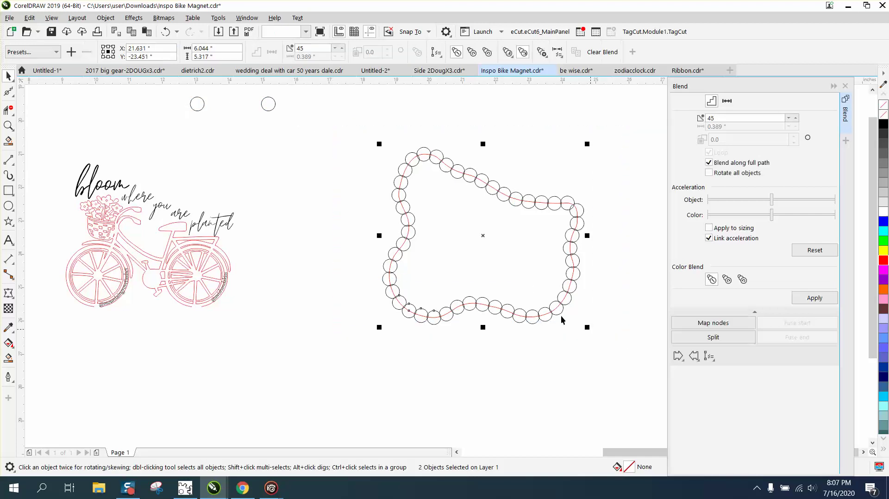
pyautogui.click(105, 18)
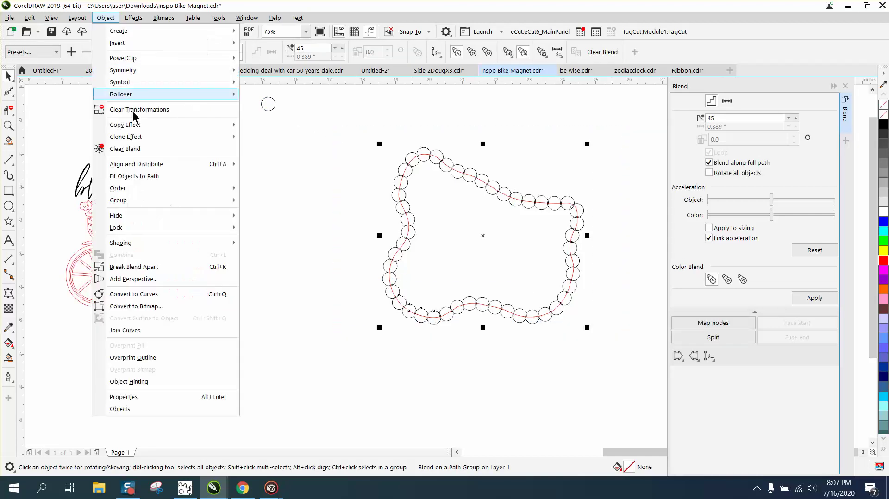
pyautogui.click(158, 267)
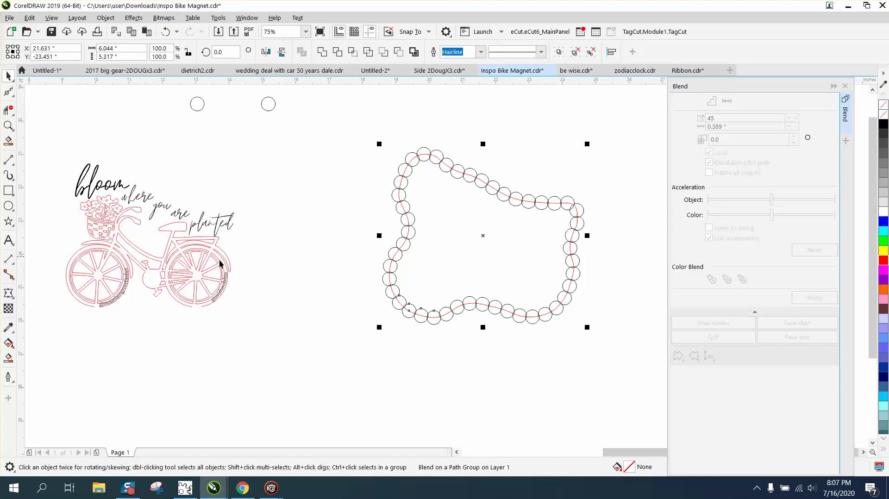
# Step: Ungroup the blended circles around the contour into individual objects and clear the selection
pyautogui.click(398, 196)
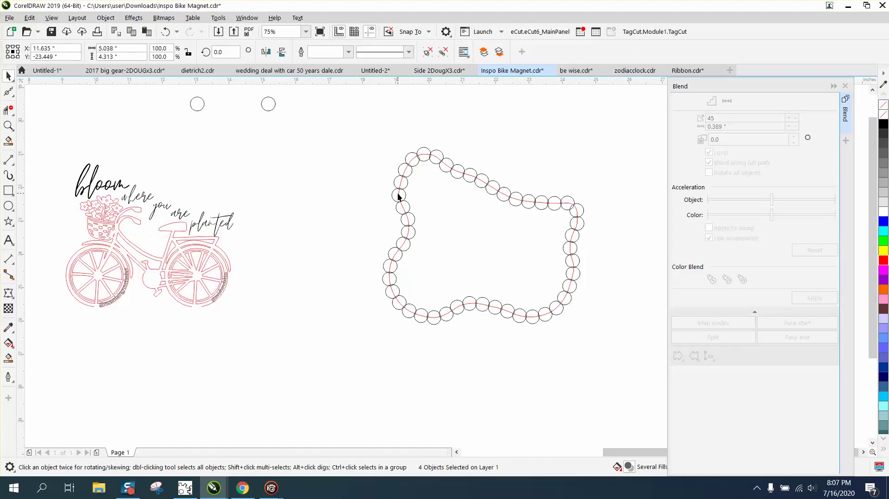
pyautogui.click(106, 18)
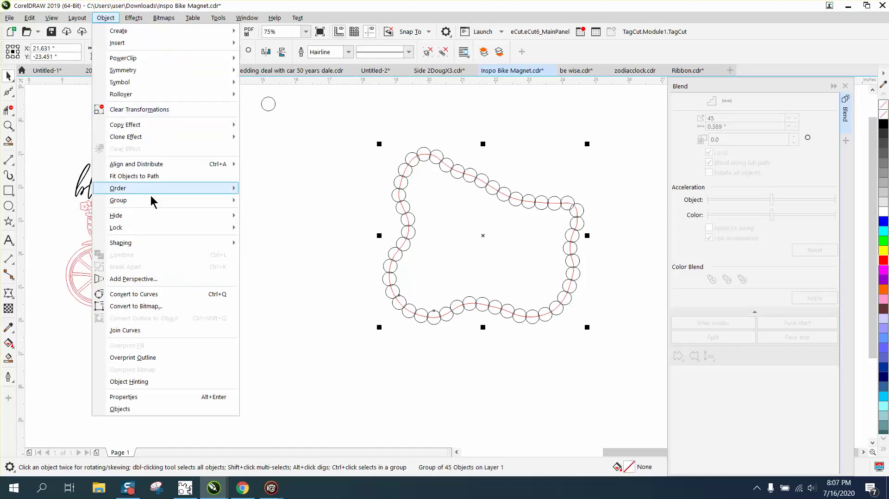
pyautogui.moveTo(155, 200)
pyautogui.click(269, 213)
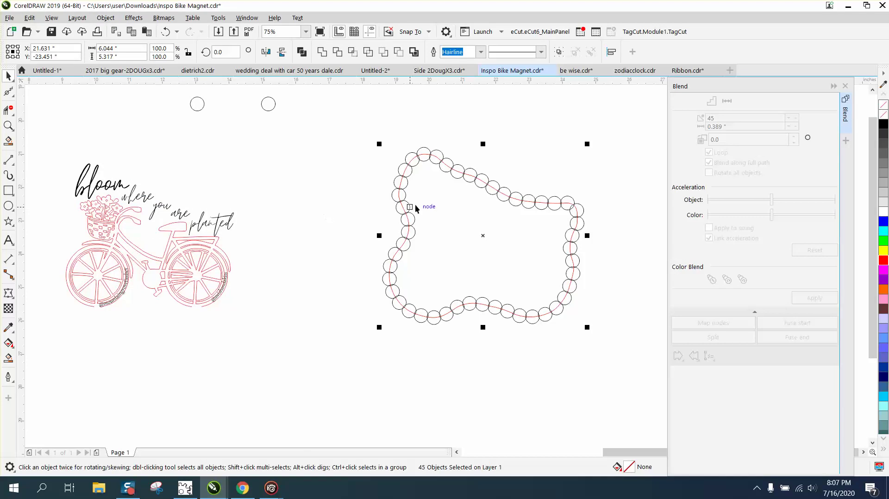
pyautogui.click(407, 203)
pyautogui.click(332, 185)
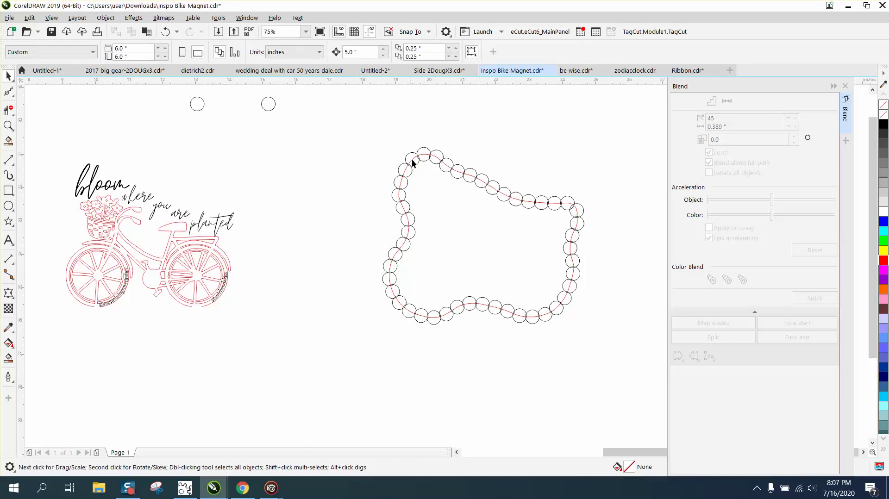
# Step: Move the red contour curve 10 inches straight down, away from the ring of circles
pyautogui.click(423, 158)
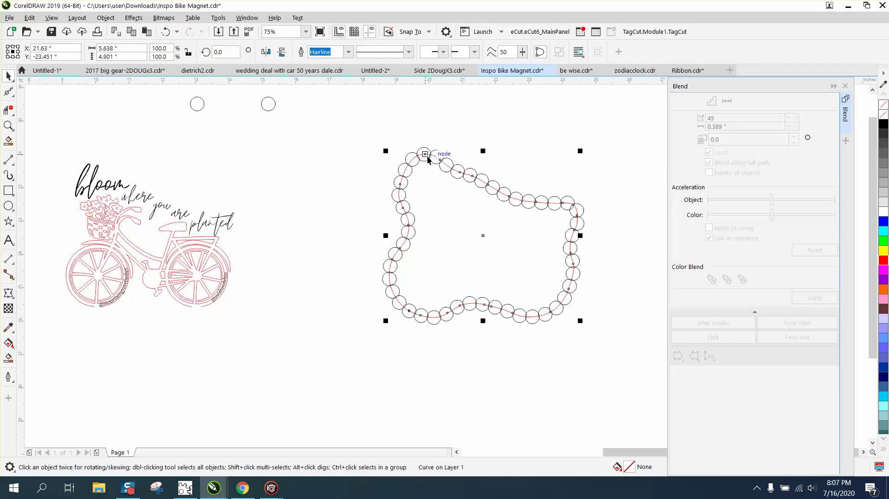
pyautogui.press('Down')
pyautogui.press('Down')
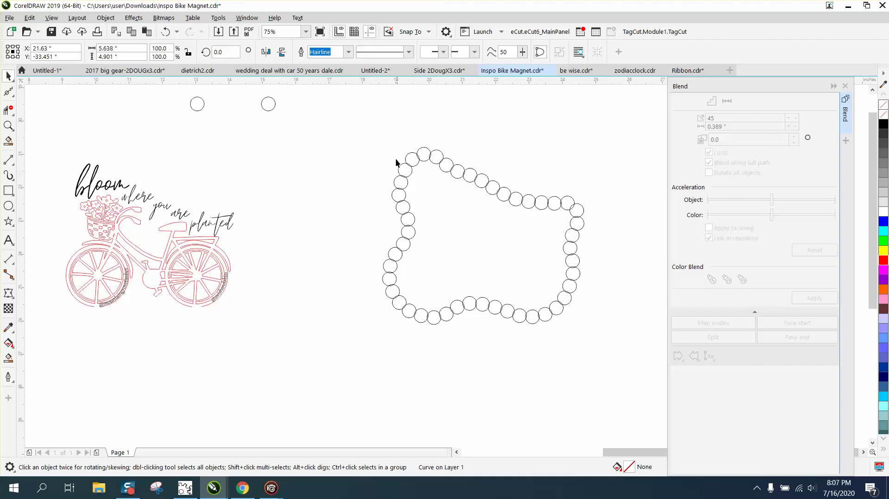
# Step: Weld all the circles around the contour into a single scalloped ring
pyautogui.moveTo(594, 315); pyautogui.dragTo(635, 349)
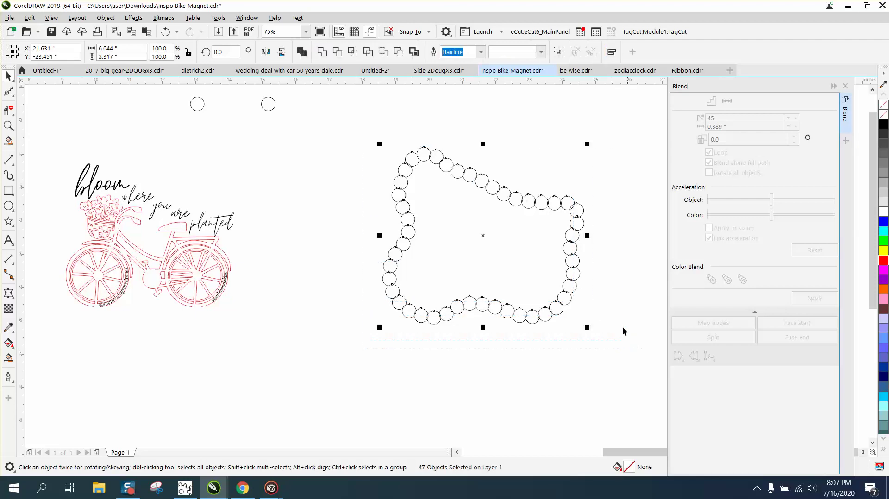
pyautogui.click(323, 52)
# Step: Move the red contour curve 10 inches straight up, back onto the welded ring of circles
pyautogui.scroll(-1, 485, 352)
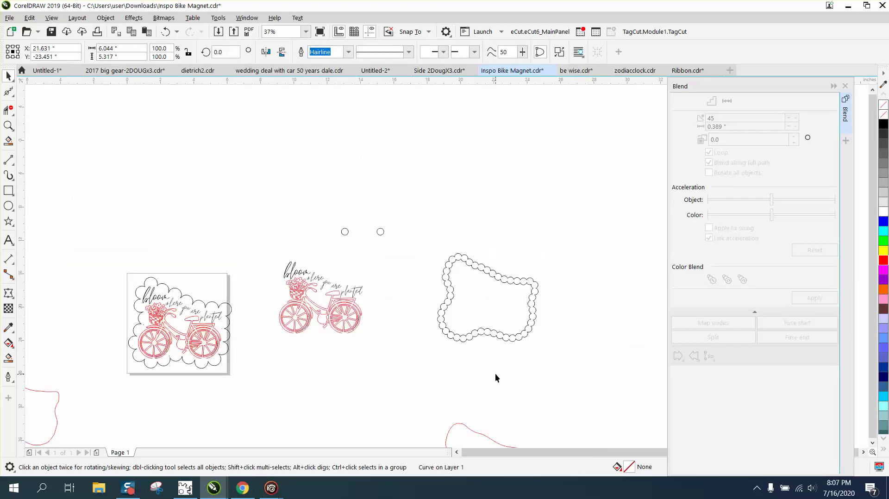
pyautogui.scroll(-1, 496, 379)
pyautogui.click(490, 405)
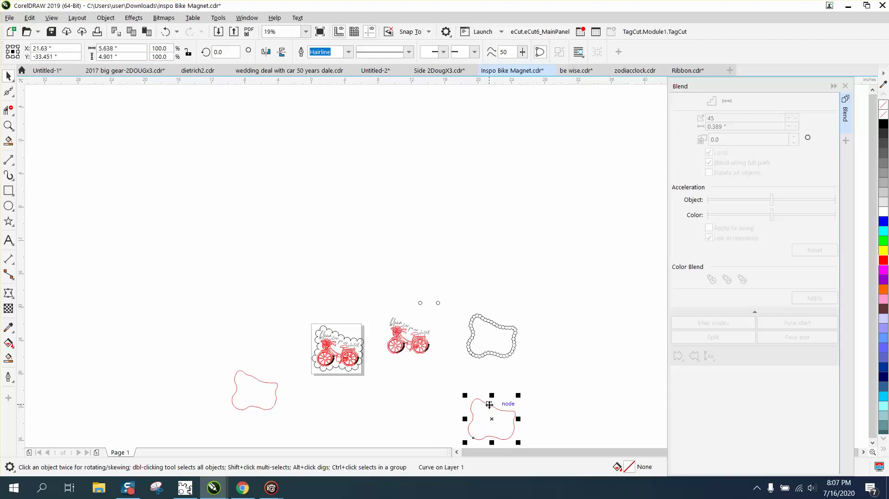
pyautogui.moveTo(490, 406); pyautogui.dragTo(489, 322)
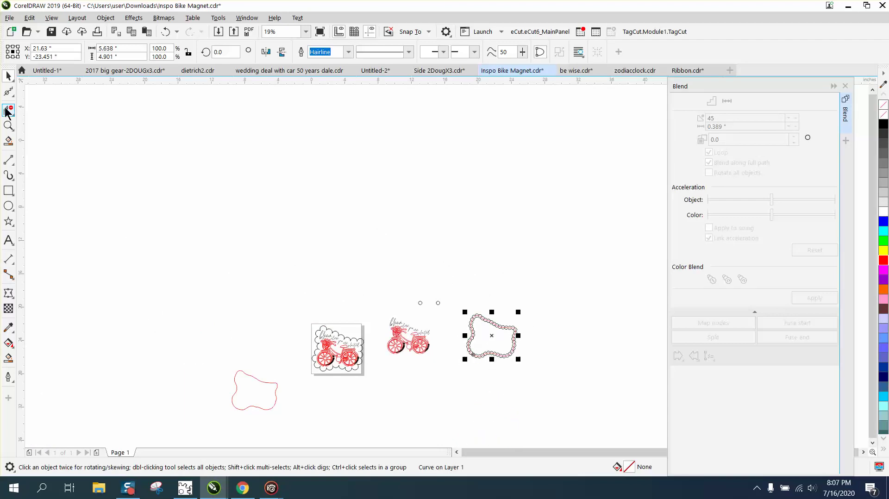
# Step: Remove the ring's inner scalloped edge with Virtual Segment Delete, keeping the outer scallops and the red contour curve
pyautogui.click(9, 126)
pyautogui.moveTo(448, 297); pyautogui.dragTo(560, 371)
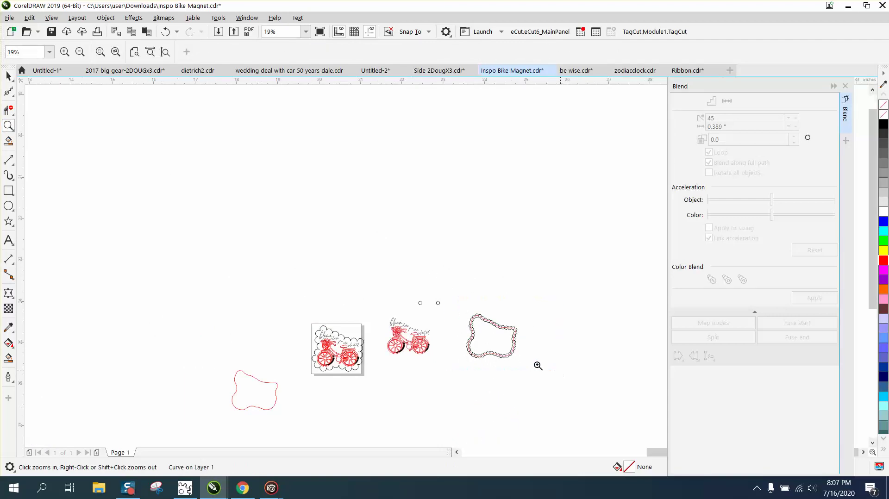
pyautogui.click(9, 110)
pyautogui.click(320, 181)
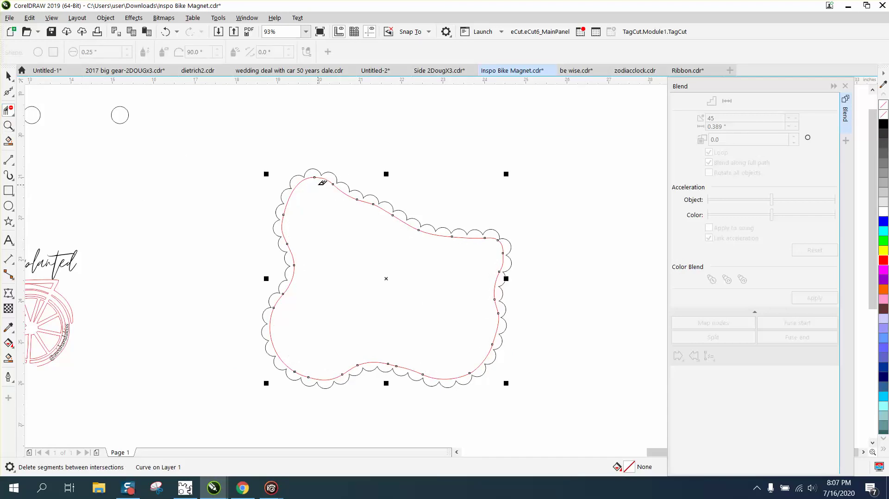
# Step: Move the outer scalloped outline 10 inches to the left so it surrounds the bicycle and lettering design
pyautogui.click(9, 76)
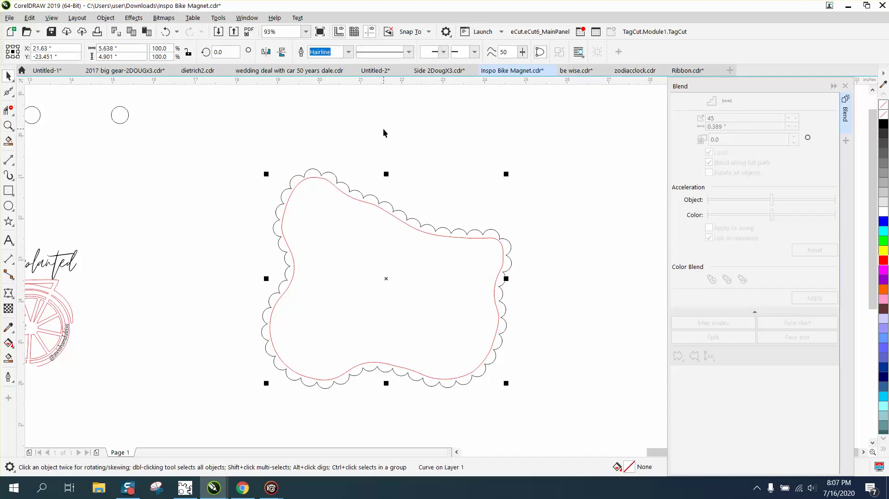
pyautogui.click(378, 145)
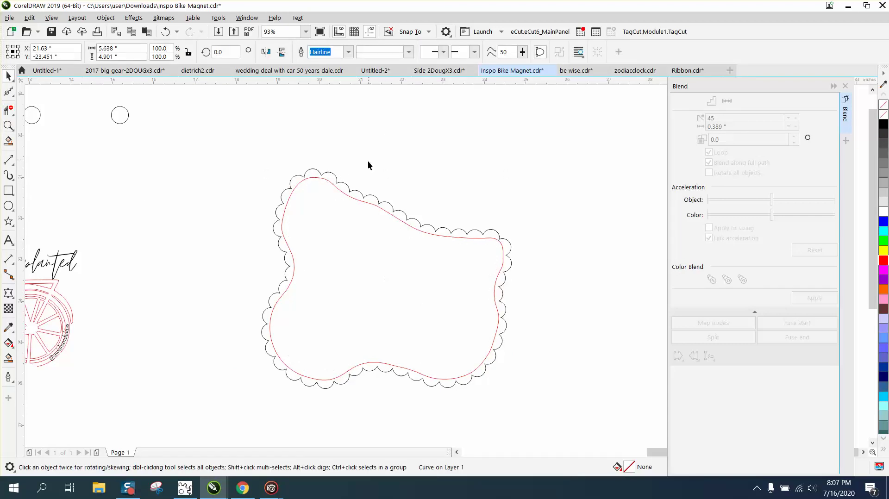
pyautogui.click(348, 186)
pyautogui.press('Left')
pyautogui.press('Left')
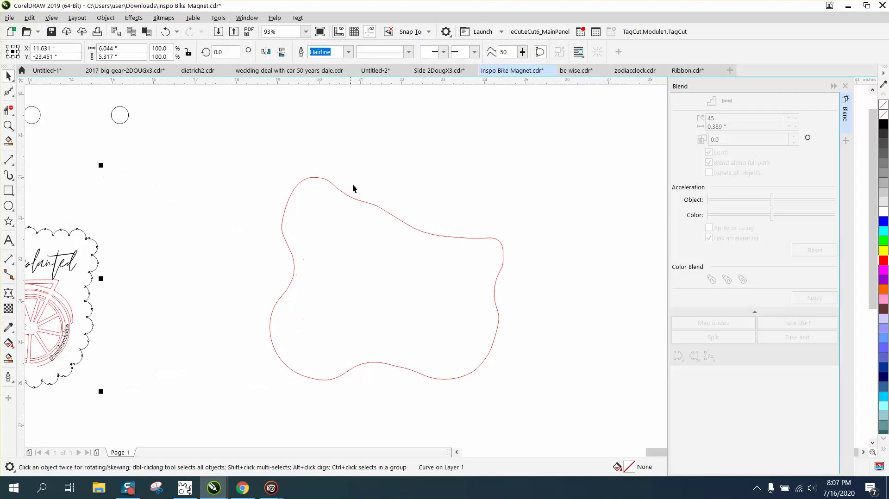
# Step: Examine the scalloped outline around the bicycle design beside the original version, and close the Blend docker
pyautogui.scroll(-2, 463, 203)
pyautogui.scroll(-1, 474, 211)
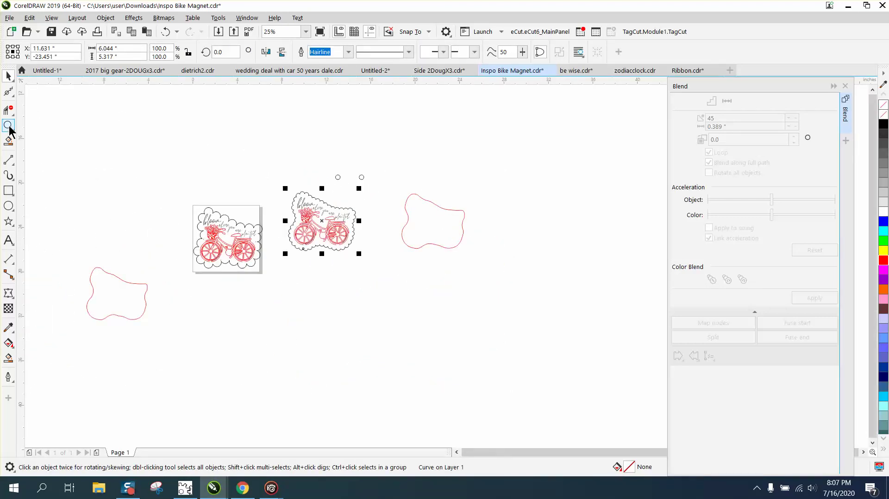
pyautogui.click(8, 125)
pyautogui.click(221, 252)
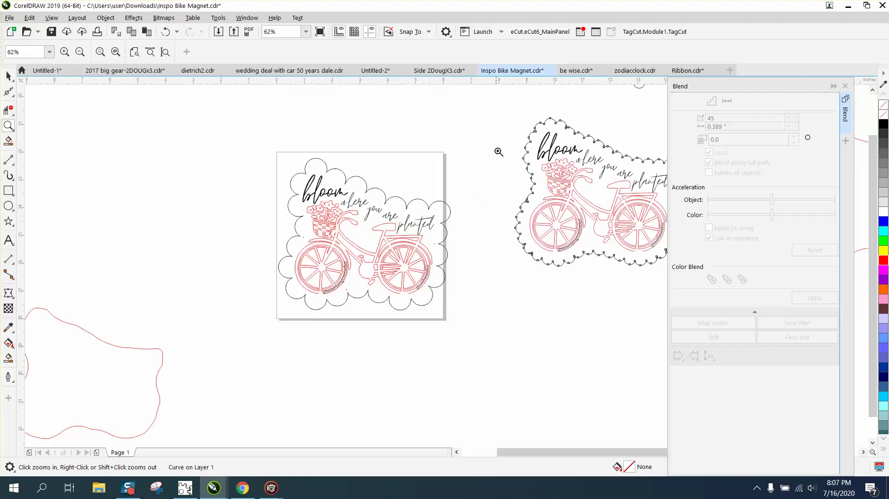
pyautogui.moveTo(518, 118); pyautogui.dragTo(683, 276)
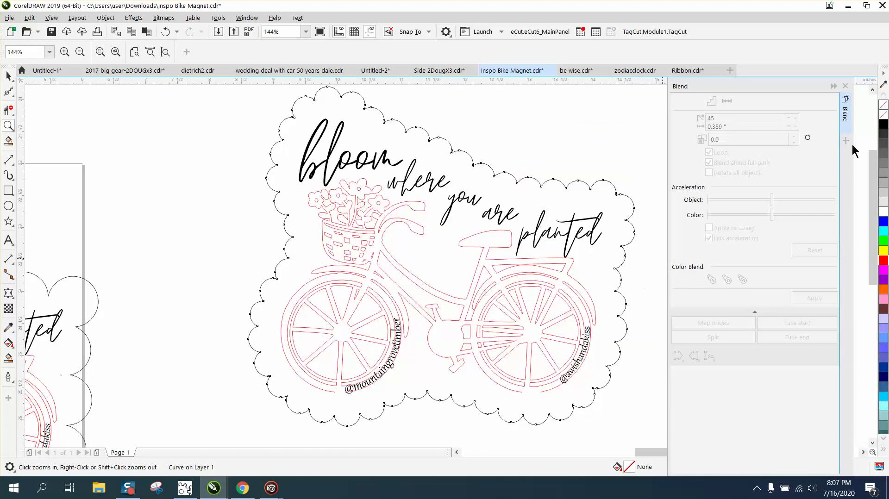
pyautogui.click(846, 86)
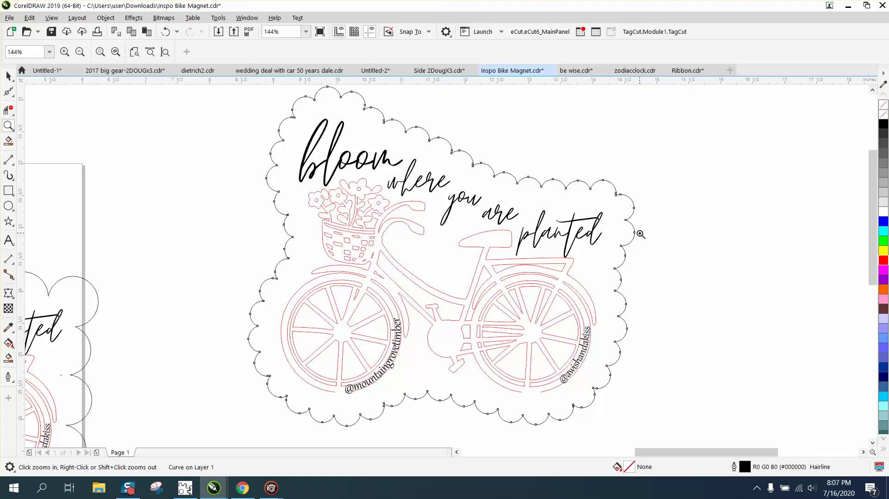
pyautogui.rightClick(261, 234)
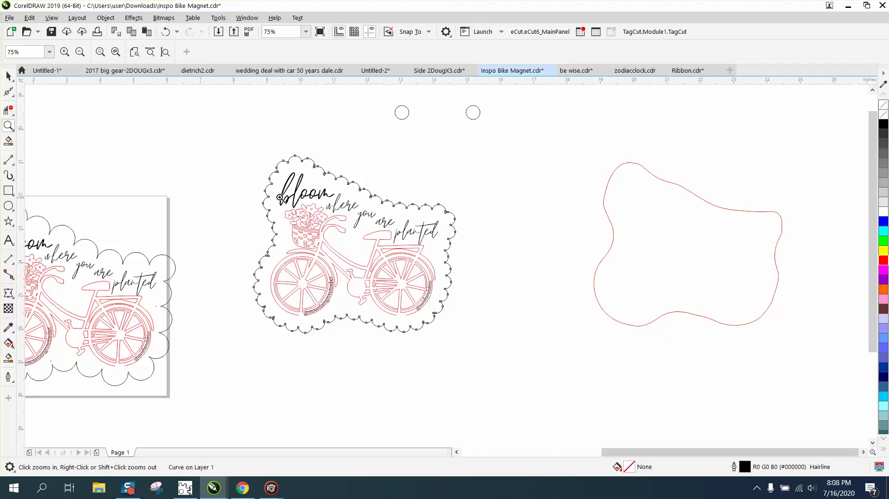
pyautogui.moveTo(241, 161); pyautogui.dragTo(505, 323)
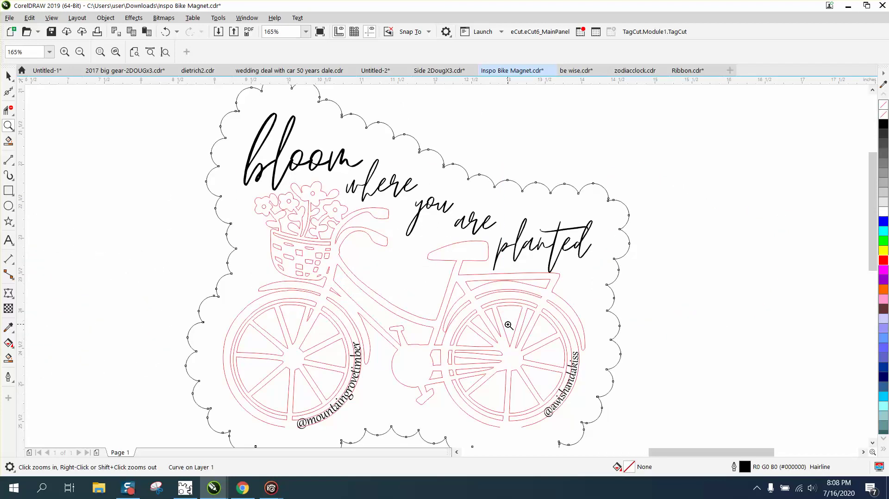